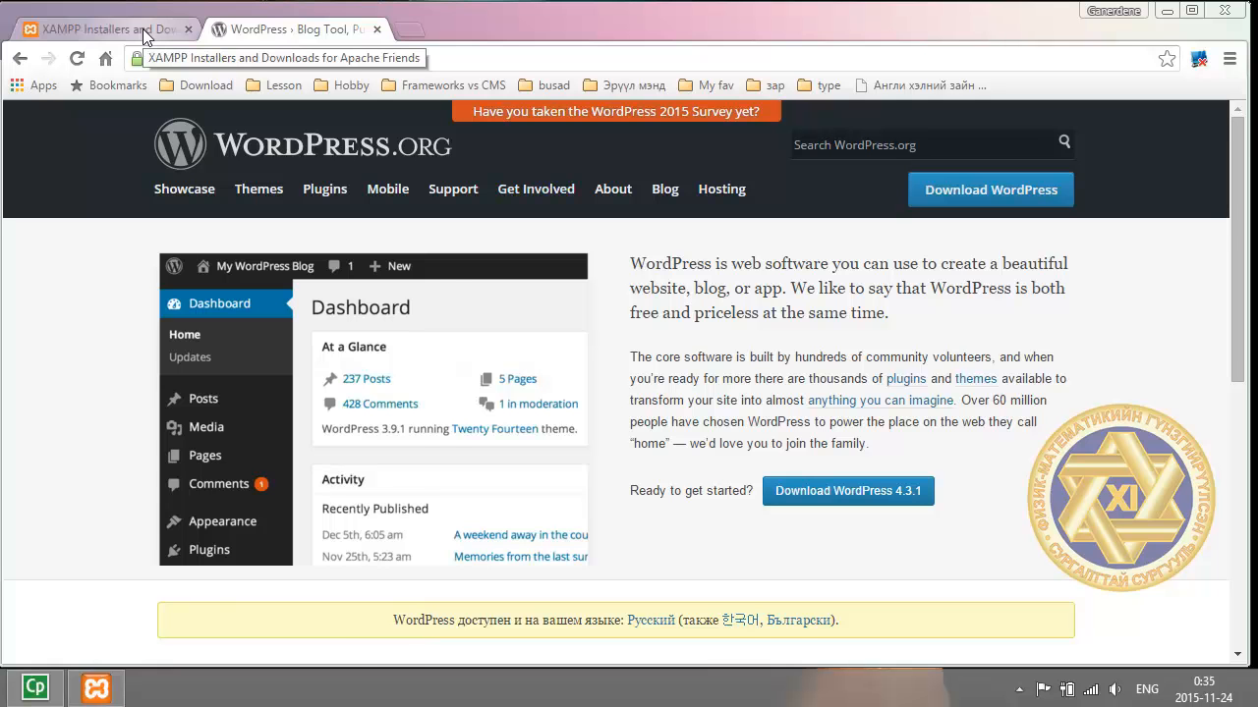
Switch to the XAMPP Installers tab, then glance back at the WordPress tab.
left_click(142, 28)
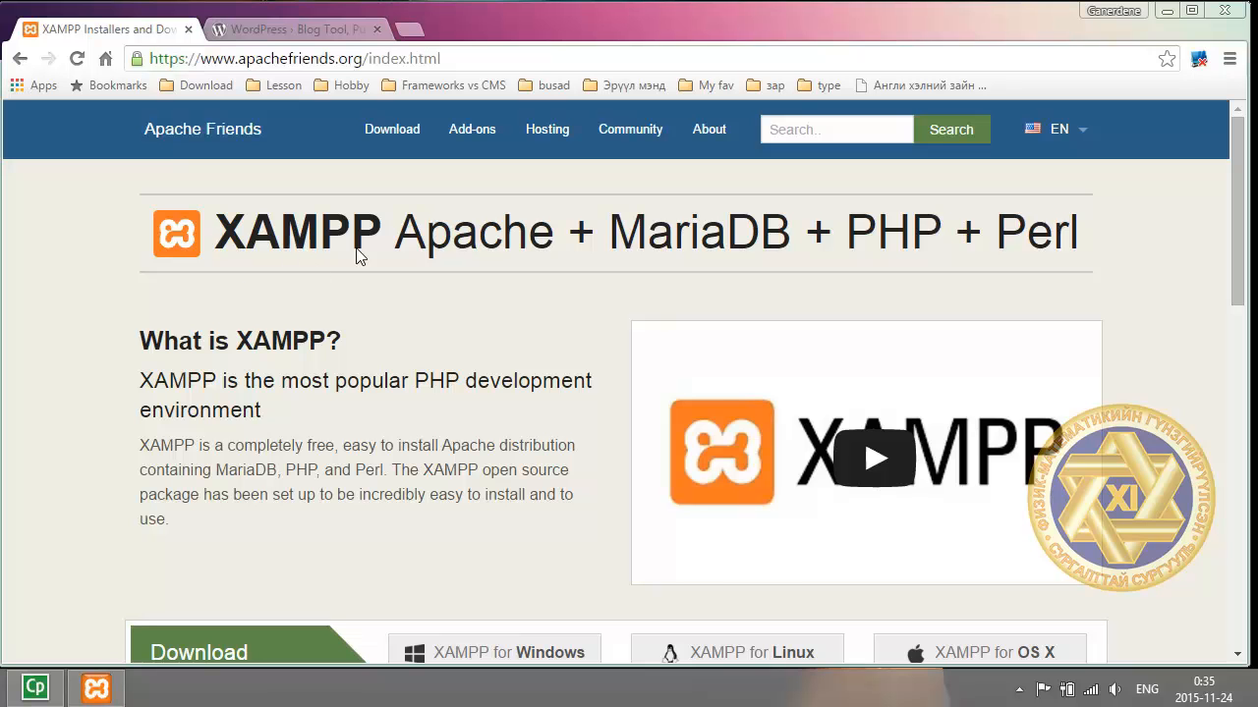
scroll(732, 300, "down", 1)
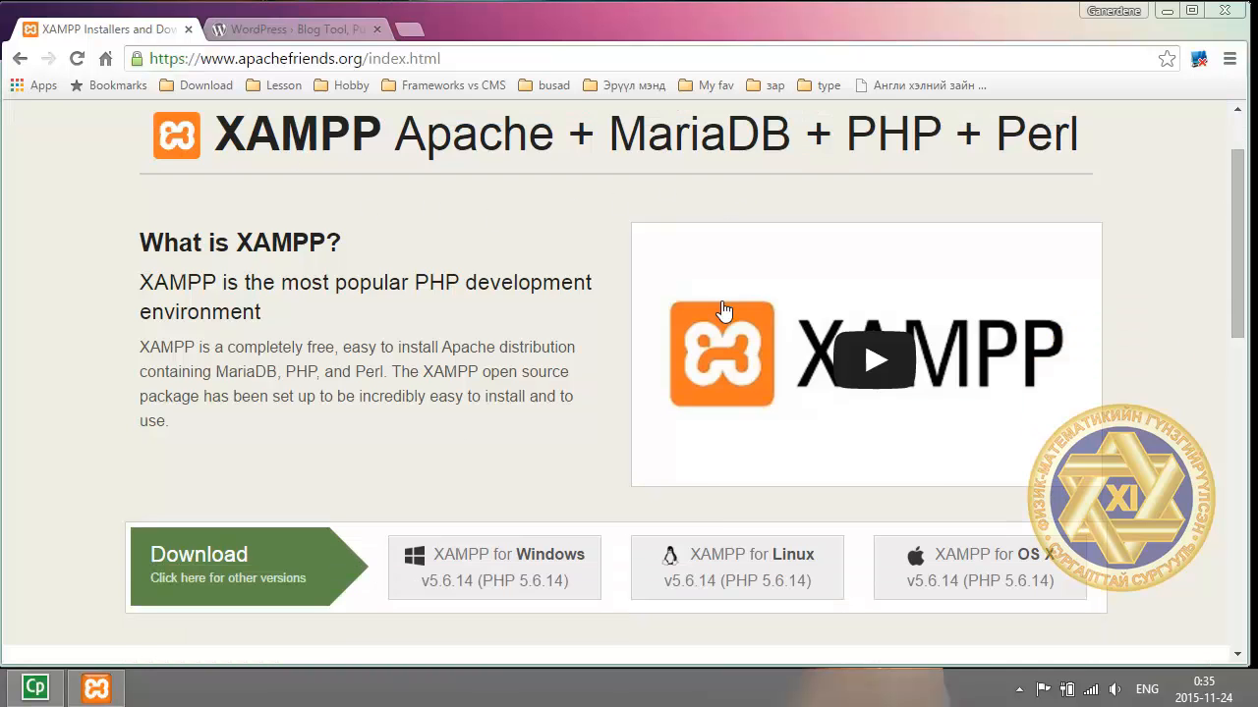
scroll(723, 310, "up", 1)
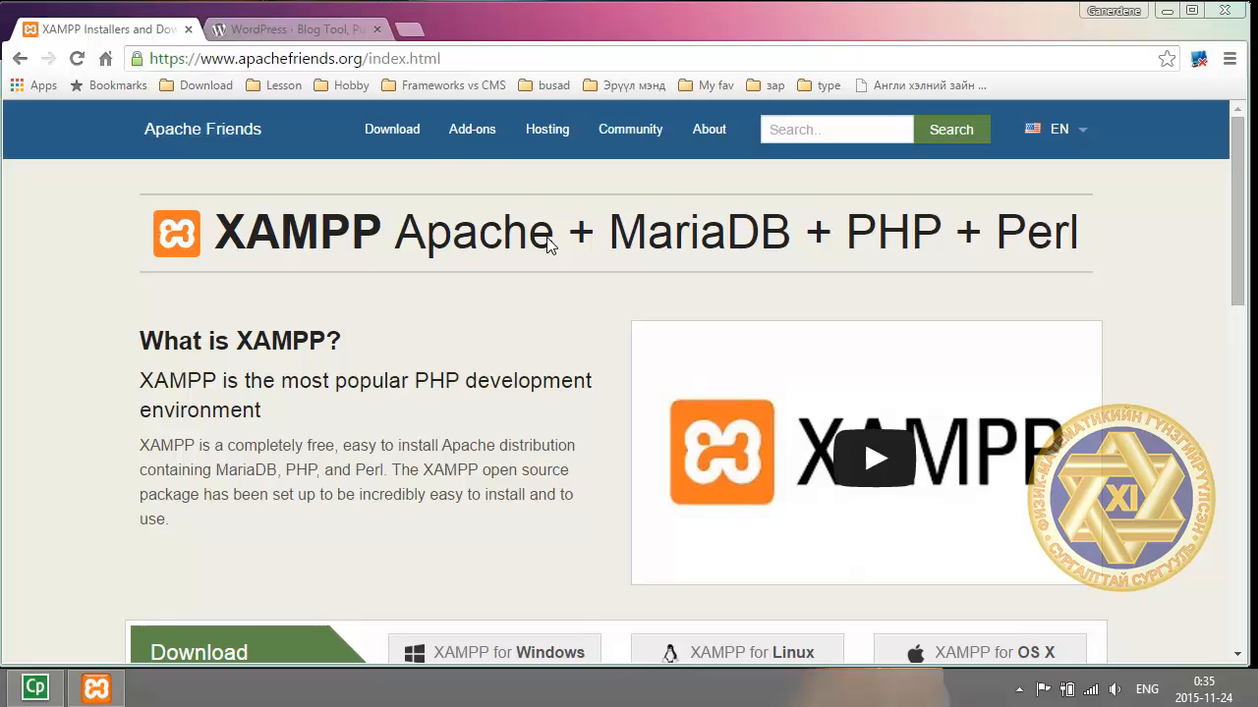
left_click(307, 38)
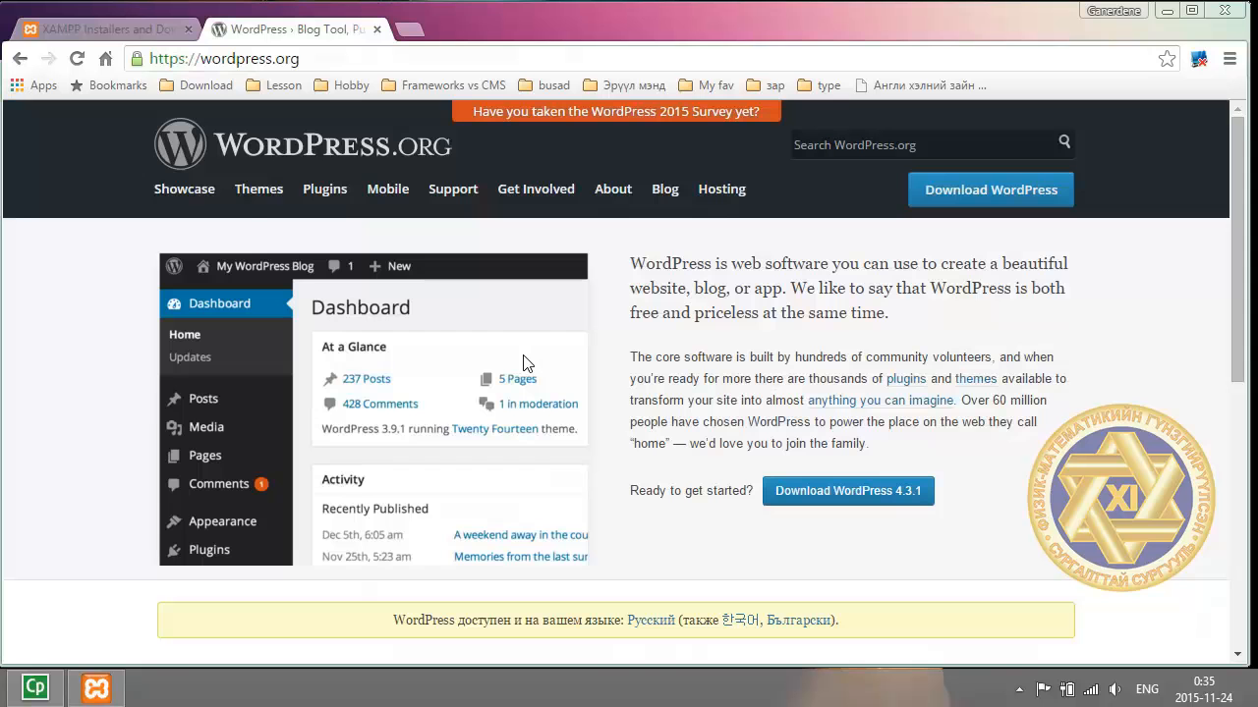
Return to the apachefriends.org tab and scroll to the Windows, Linux and OS X downloads.
left_click(148, 37)
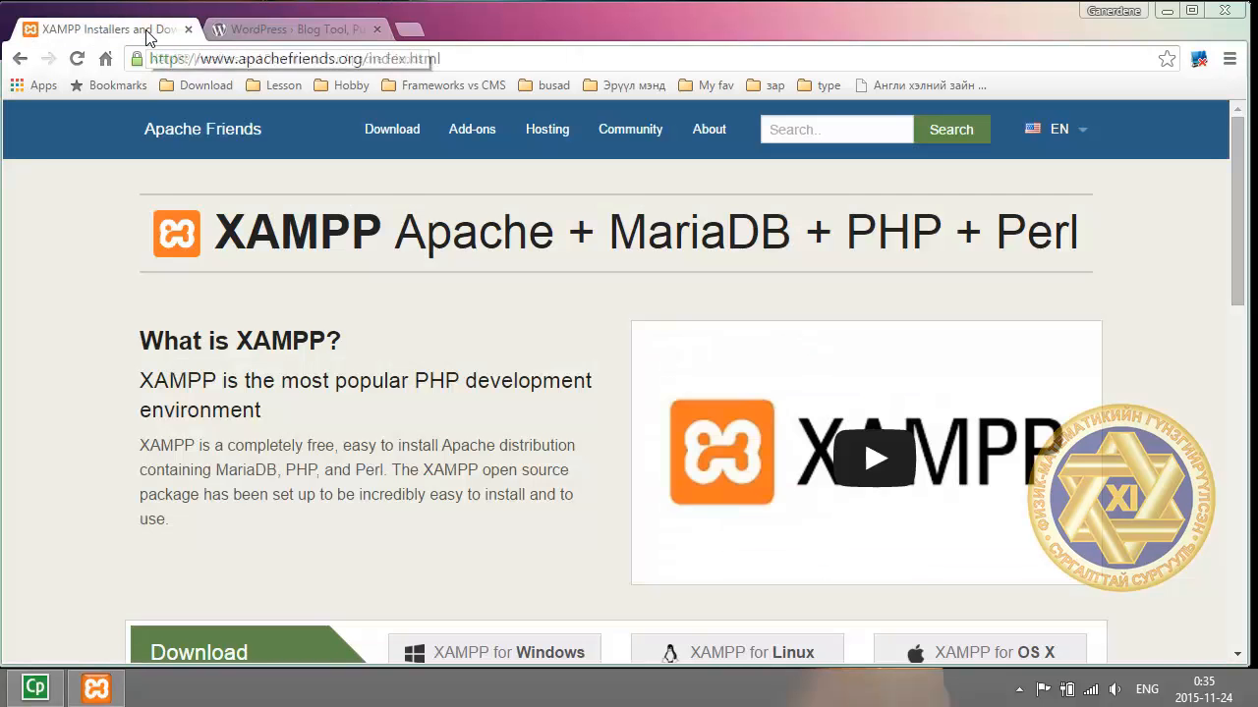
left_click(293, 53)
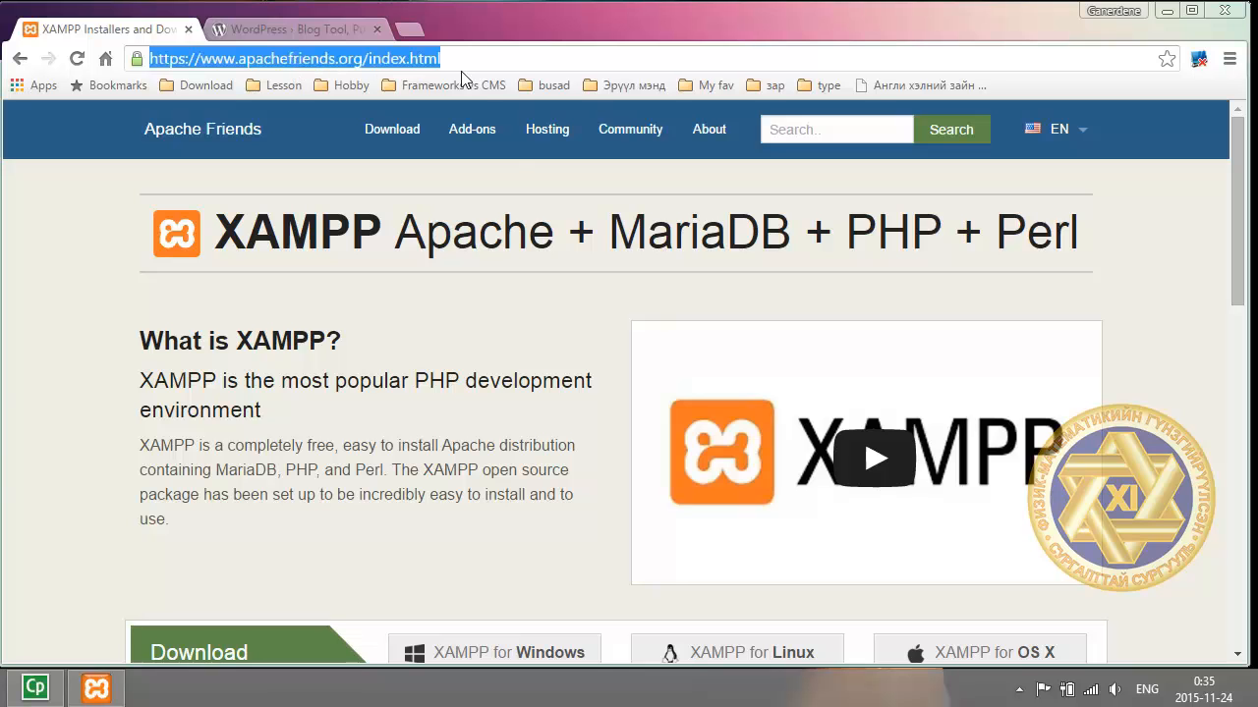
scroll(600, 275, "down", 1)
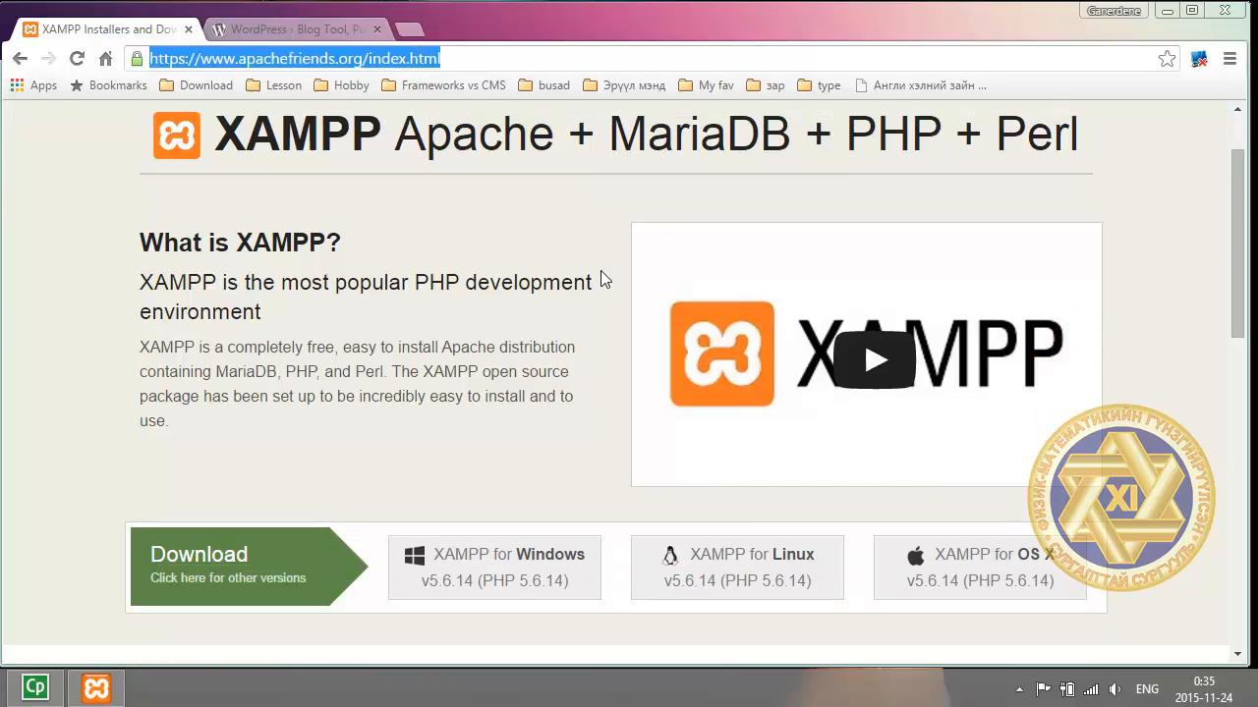
scroll(621, 267, "up", 1)
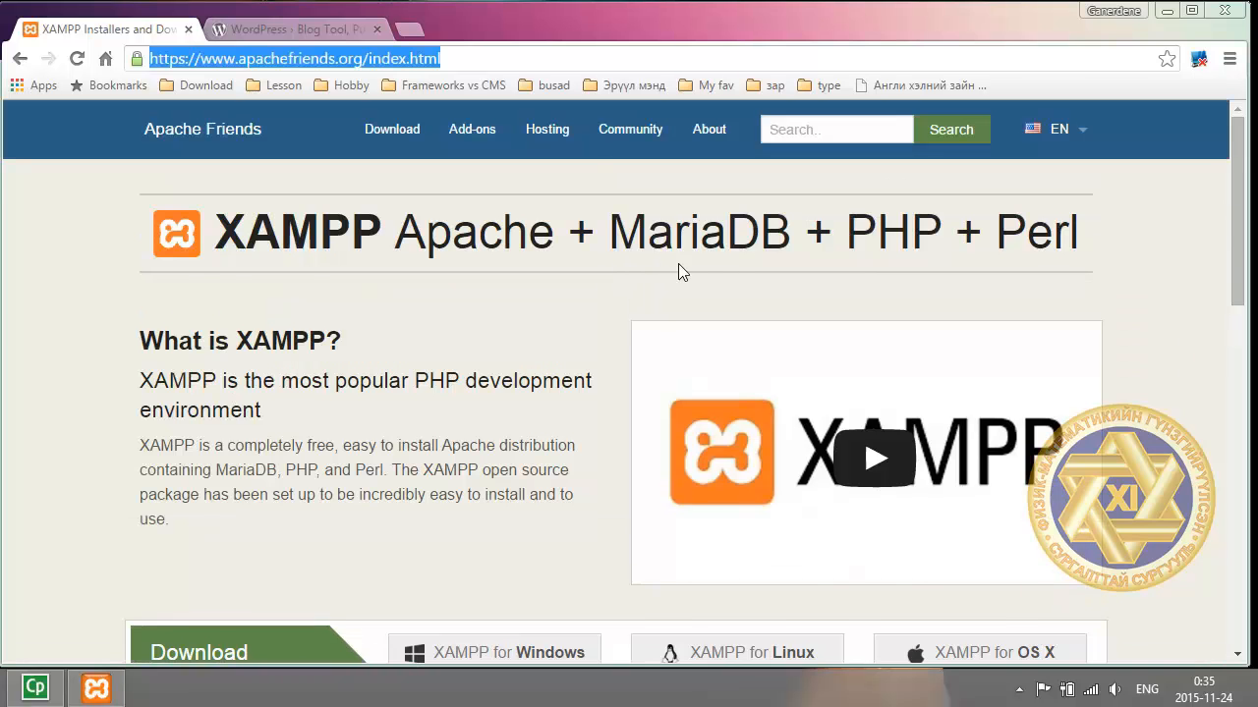
scroll(678, 269, "down", 1)
scroll(834, 311, "down", 4)
scroll(743, 355, "up", 5)
scroll(744, 355, "down", 2)
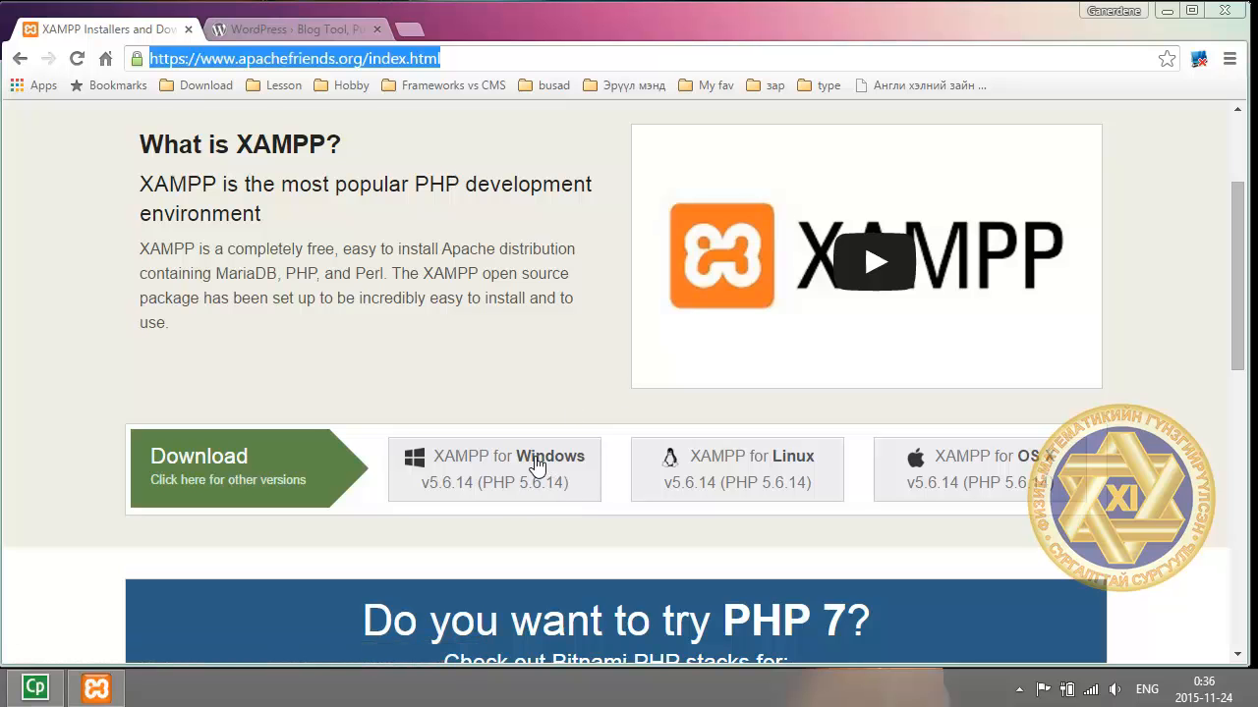
Start the XAMPP for Windows 5.6.14 download, cancel it, and go back to wordpress.org.
left_click(534, 464)
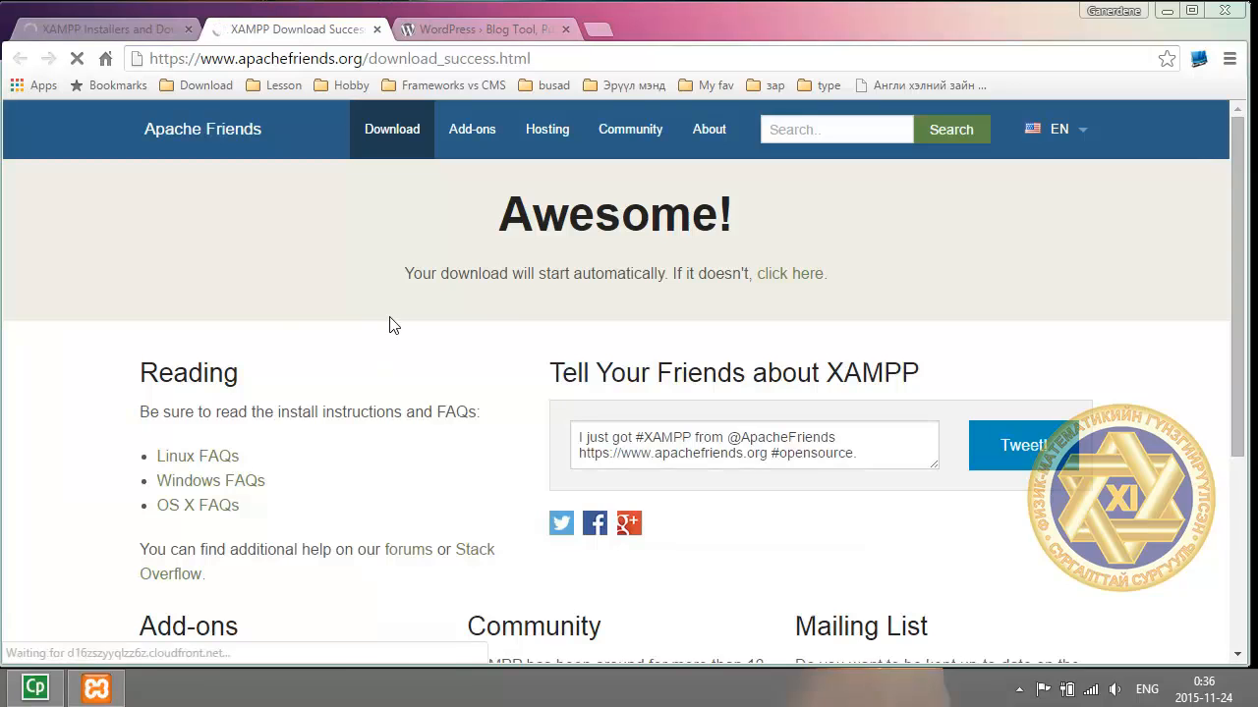
scroll(501, 312, "down", 1)
scroll(503, 315, "down", 2)
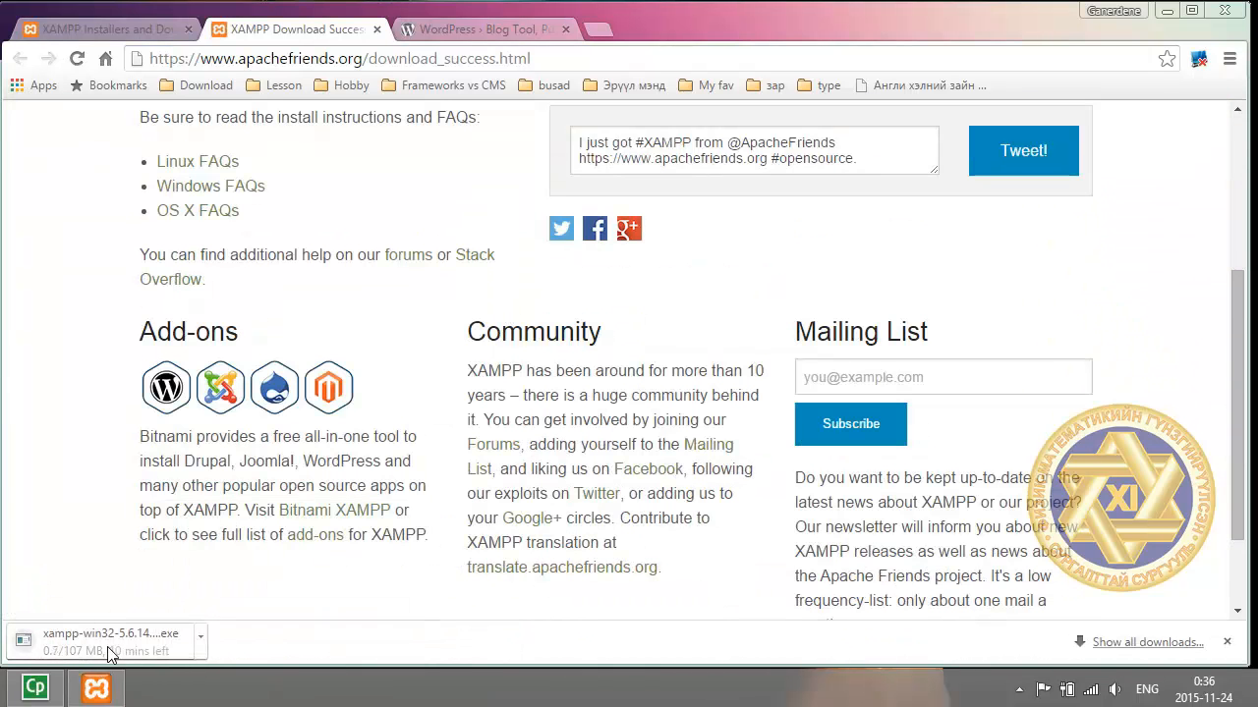
left_click(203, 639)
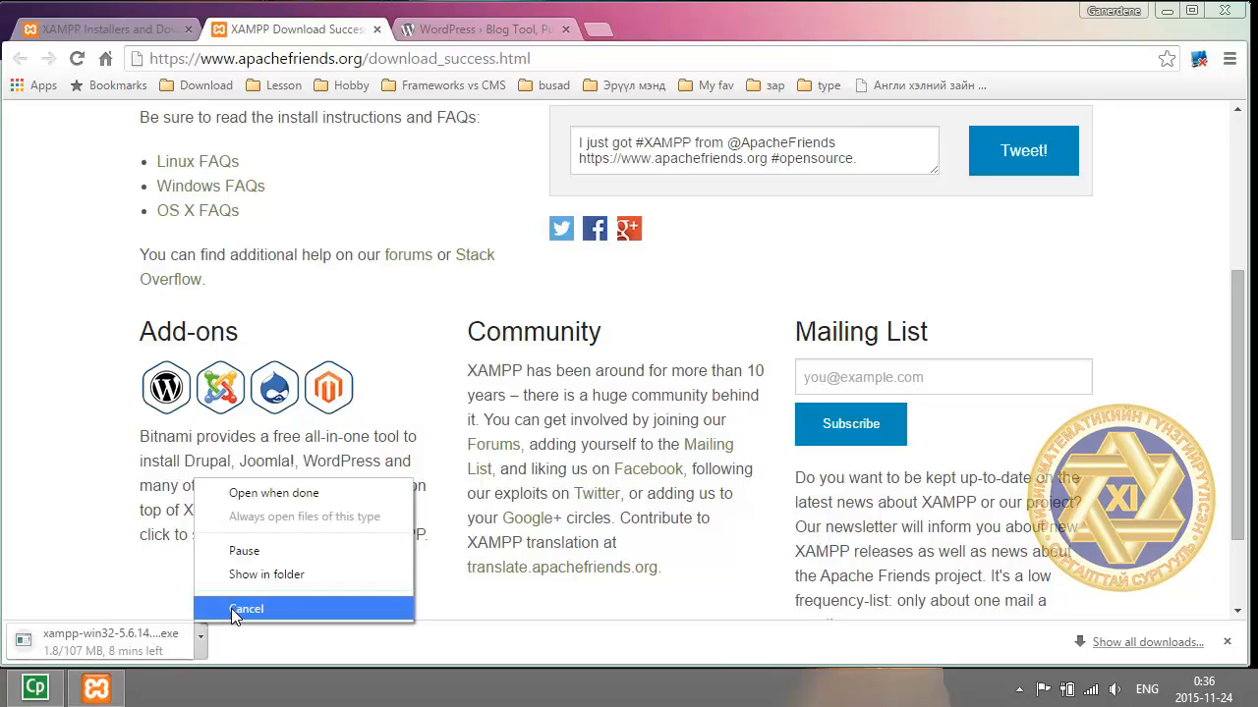
left_click(236, 609)
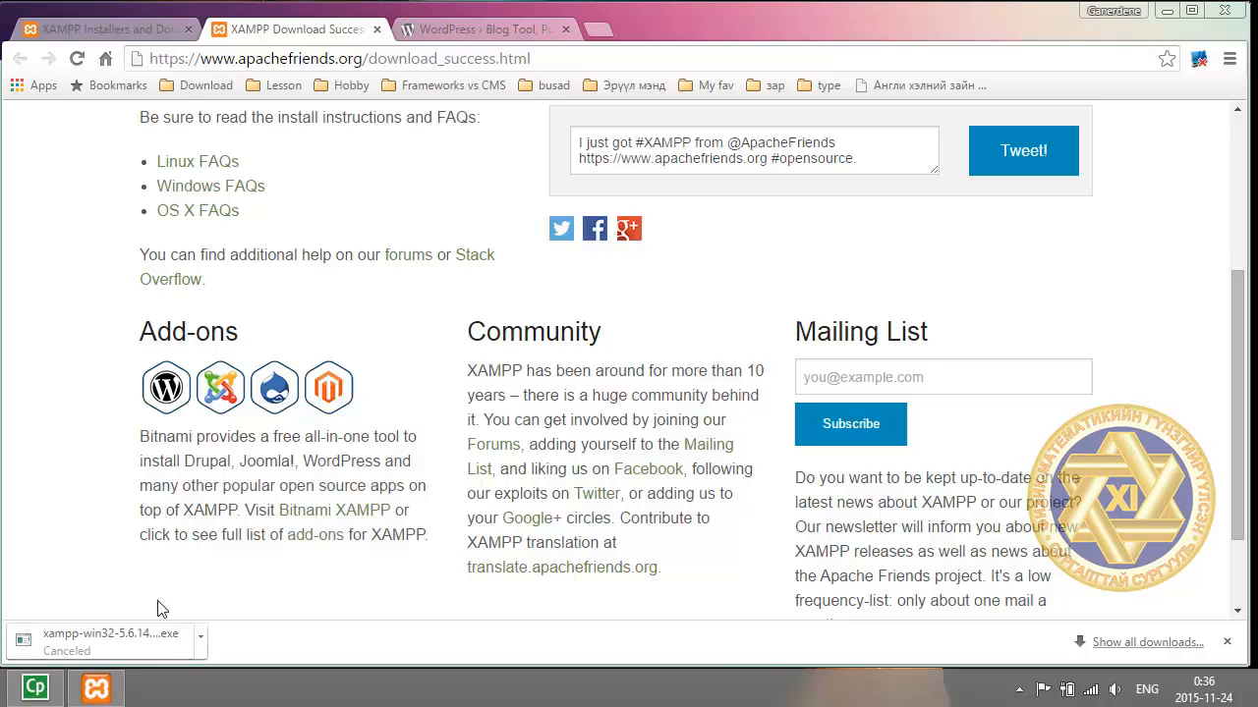
left_click(377, 29)
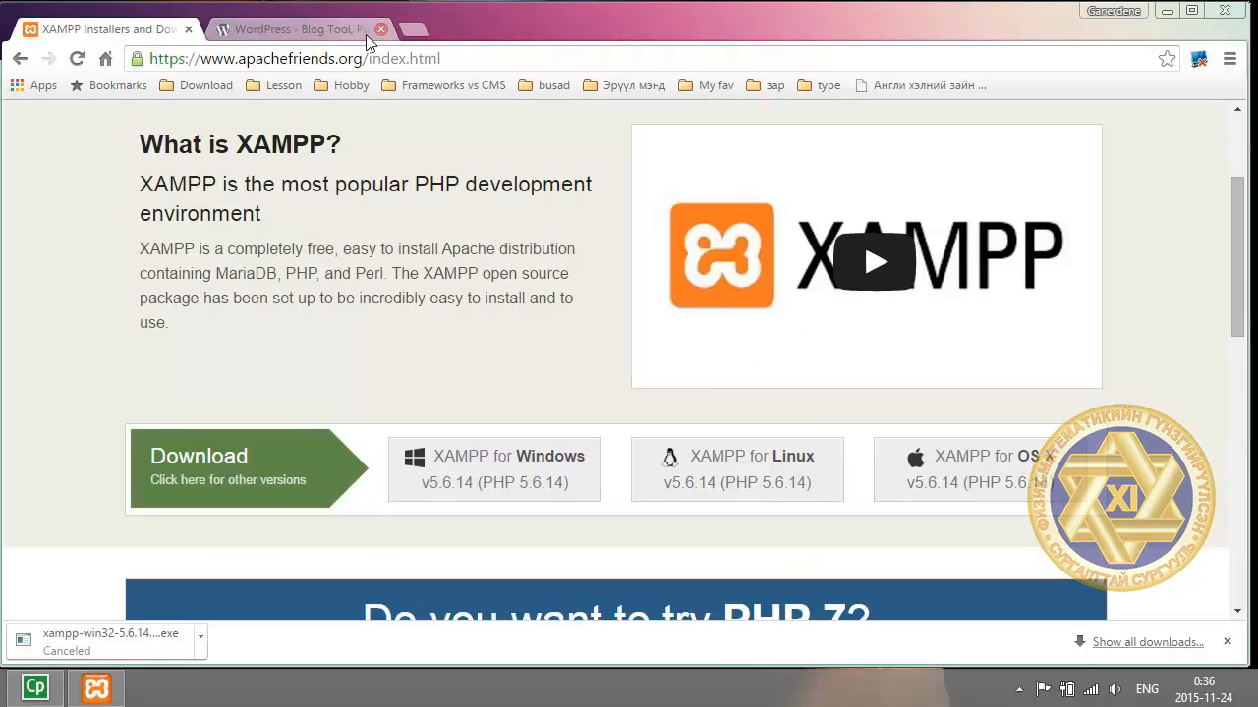
left_click(295, 31)
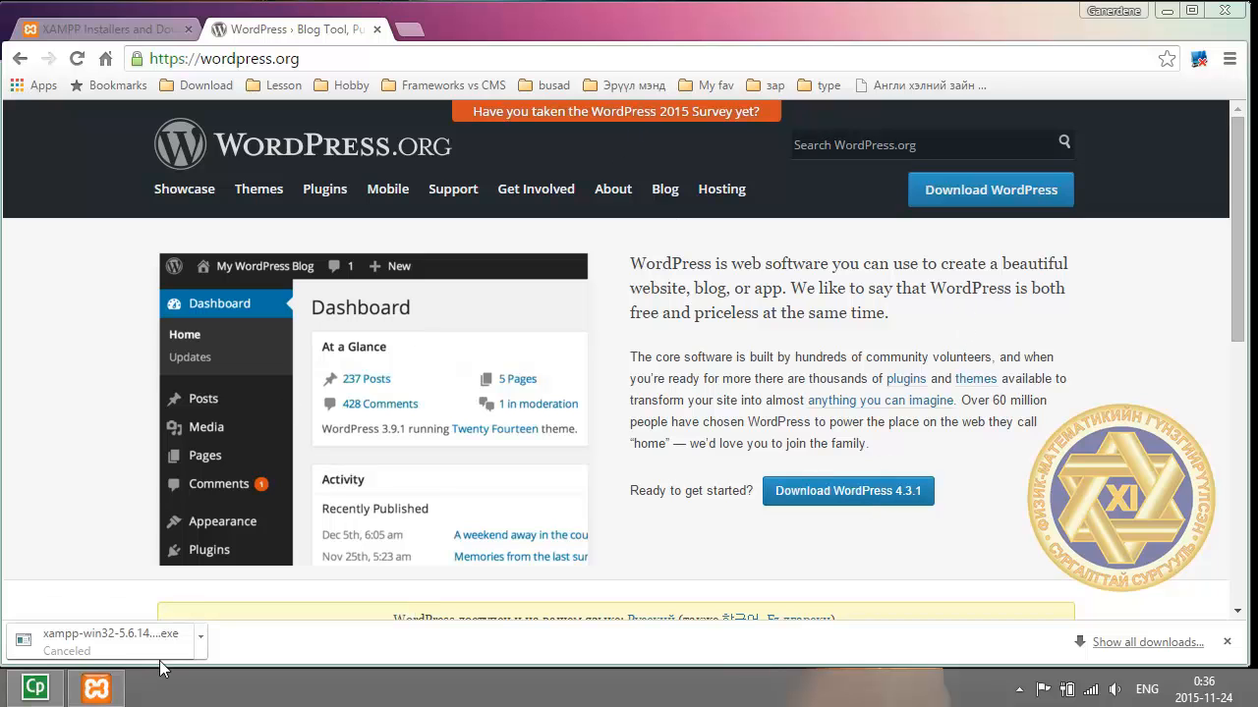
Select xampp-win32-5.6.14-3-VC11-installer in Downloads, then briefly view the Start screen and return.
mouse_move(108, 695)
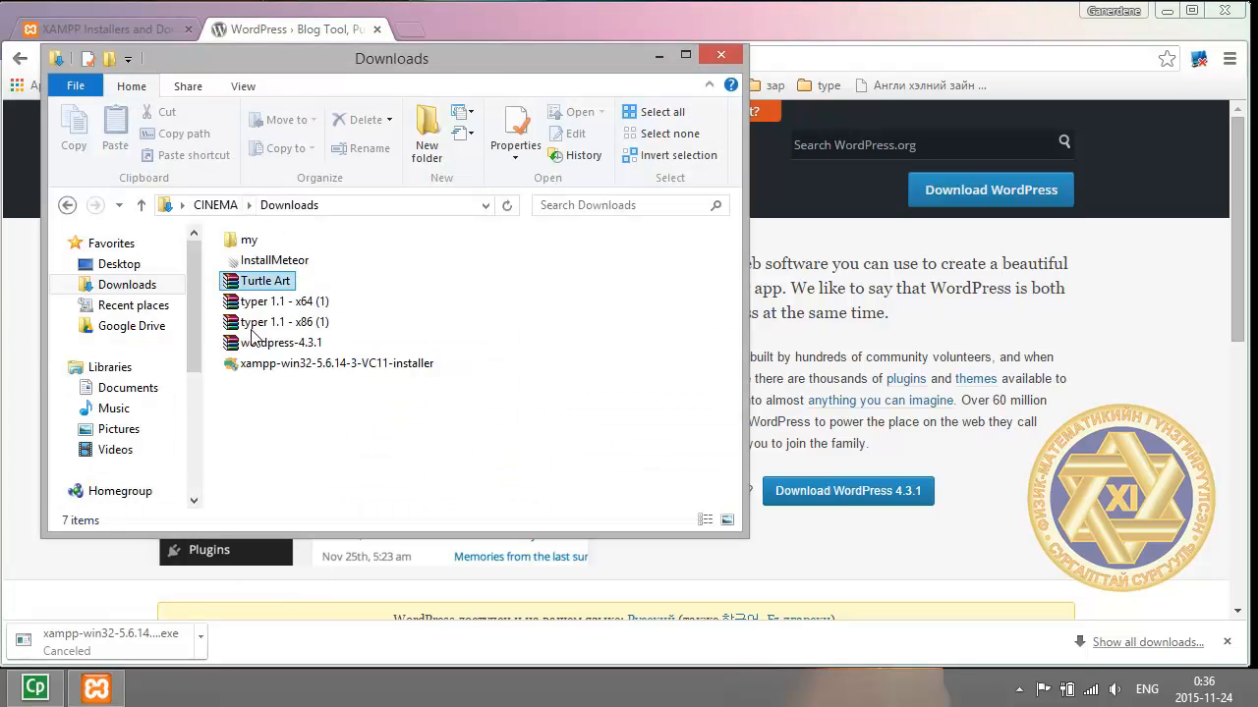
left_click_drag(298, 385, 287, 364)
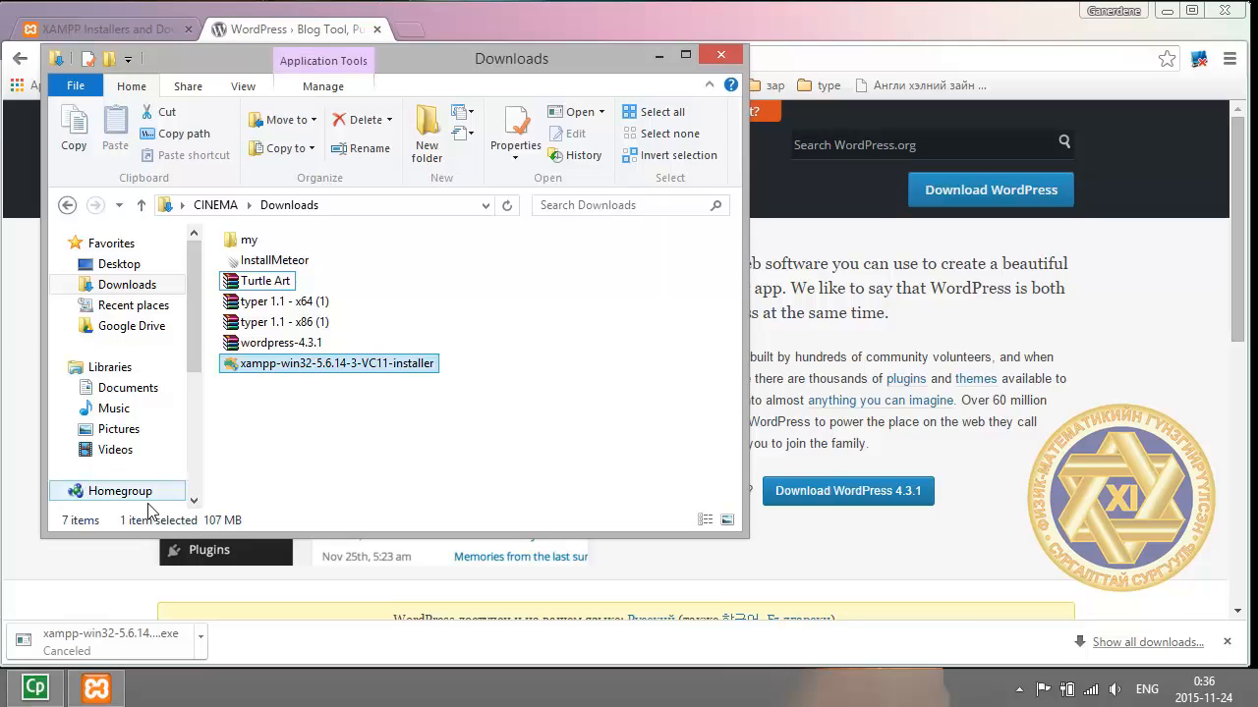
key("super")
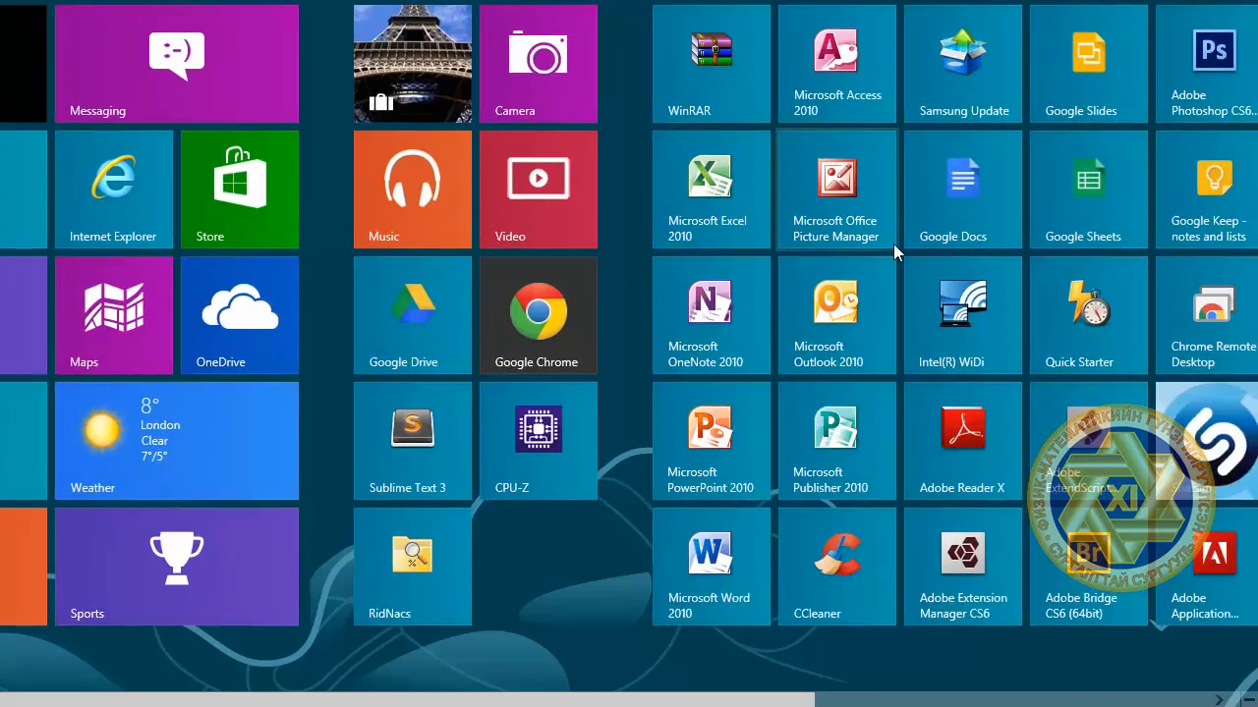
scroll(897, 260, "down", 5)
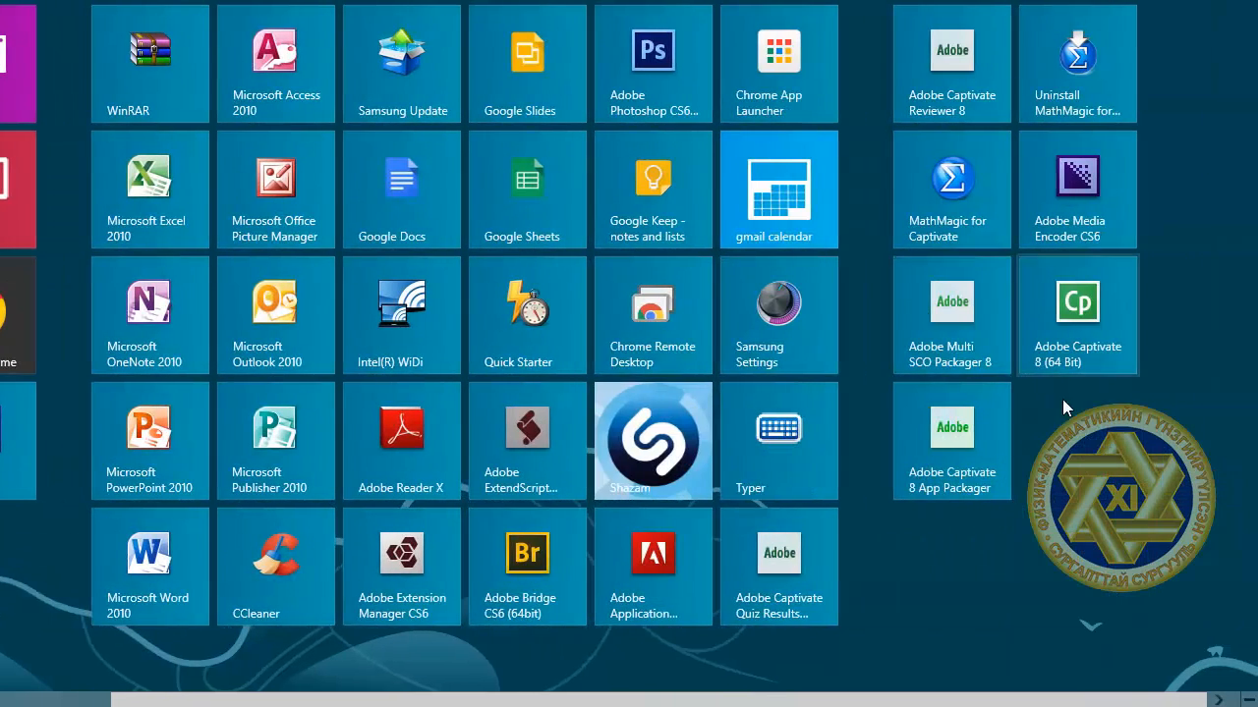
scroll(617, 287, "up", 2)
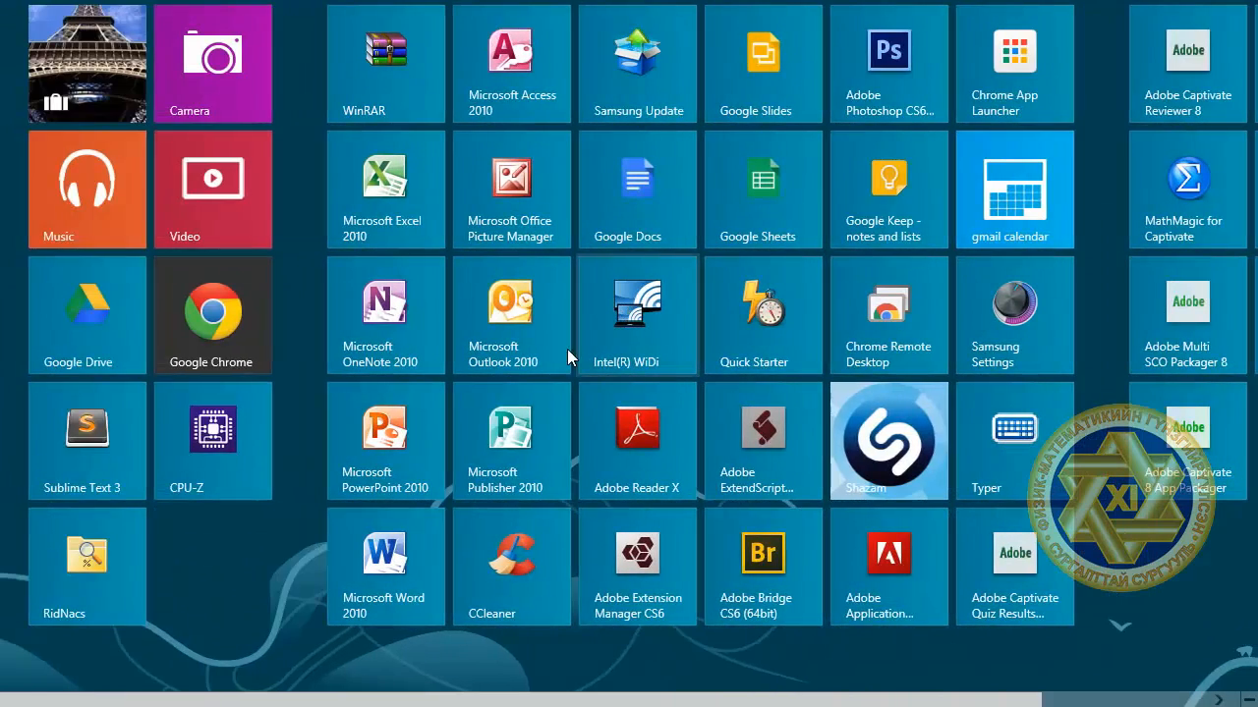
scroll(567, 349, "up", 2)
key("super")
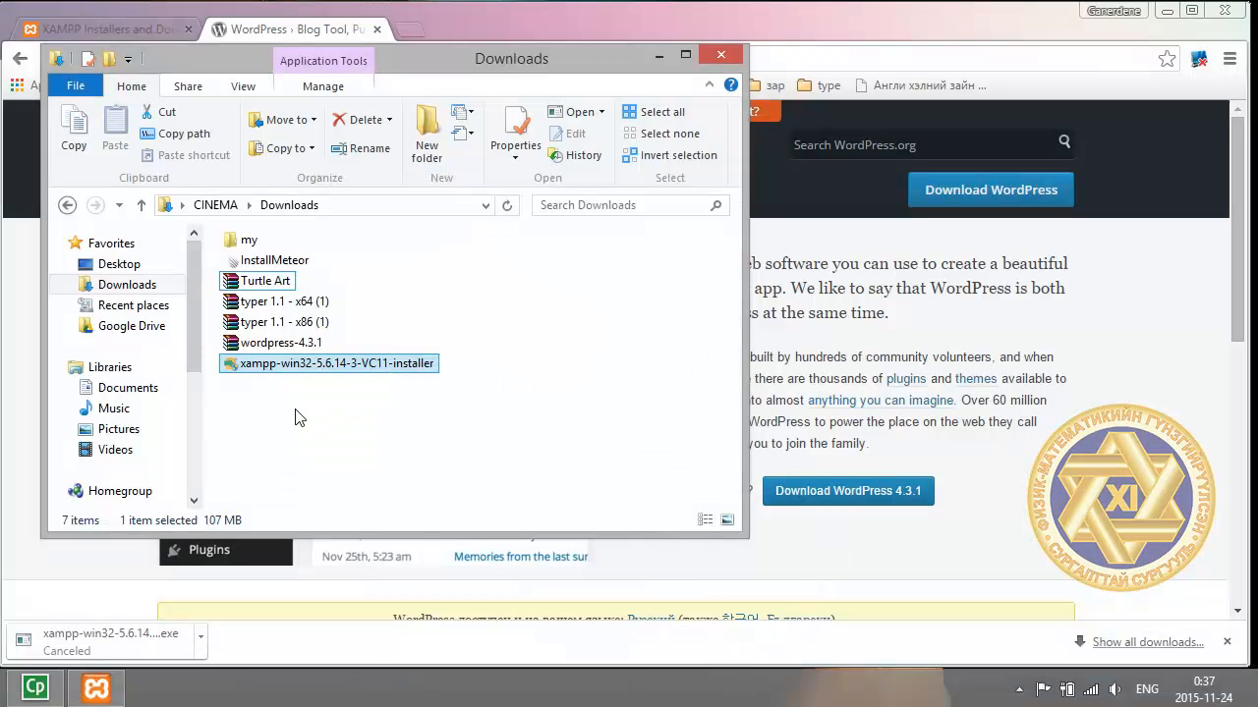
Bring up XAMPP Control Panel and start the Apache and MySQL servers.
left_click(96, 688)
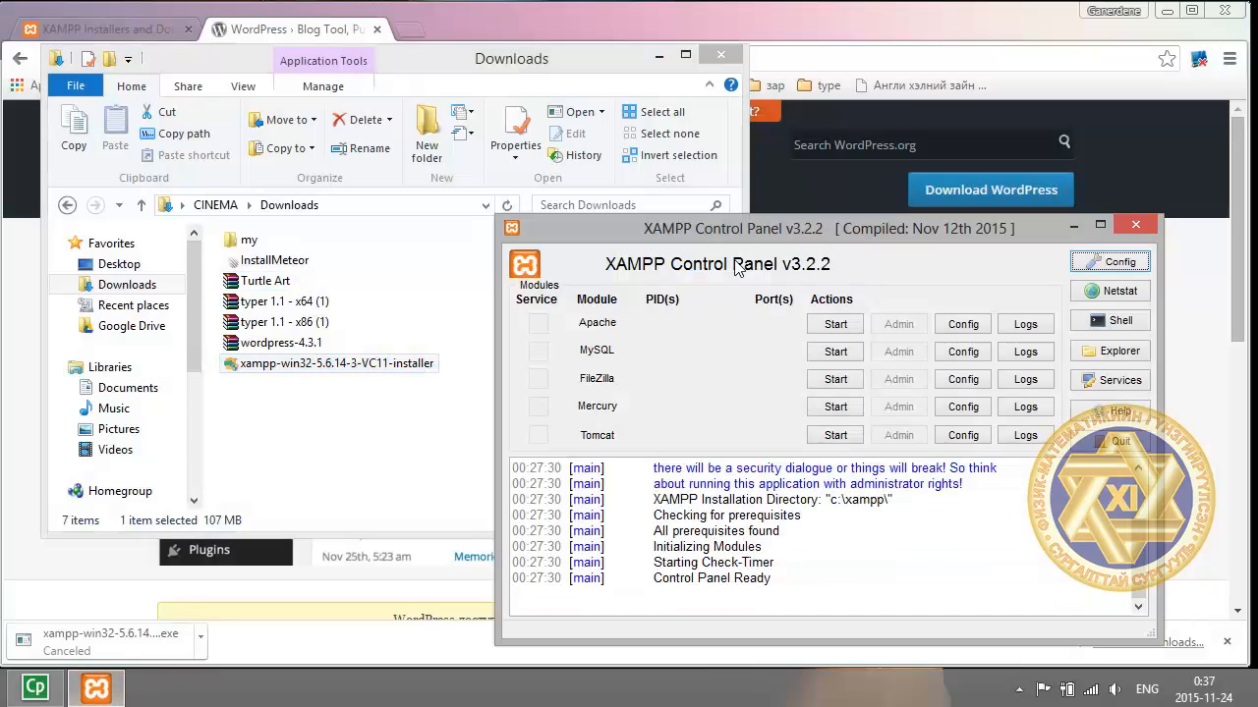
left_click_drag(765, 229, 590, 164)
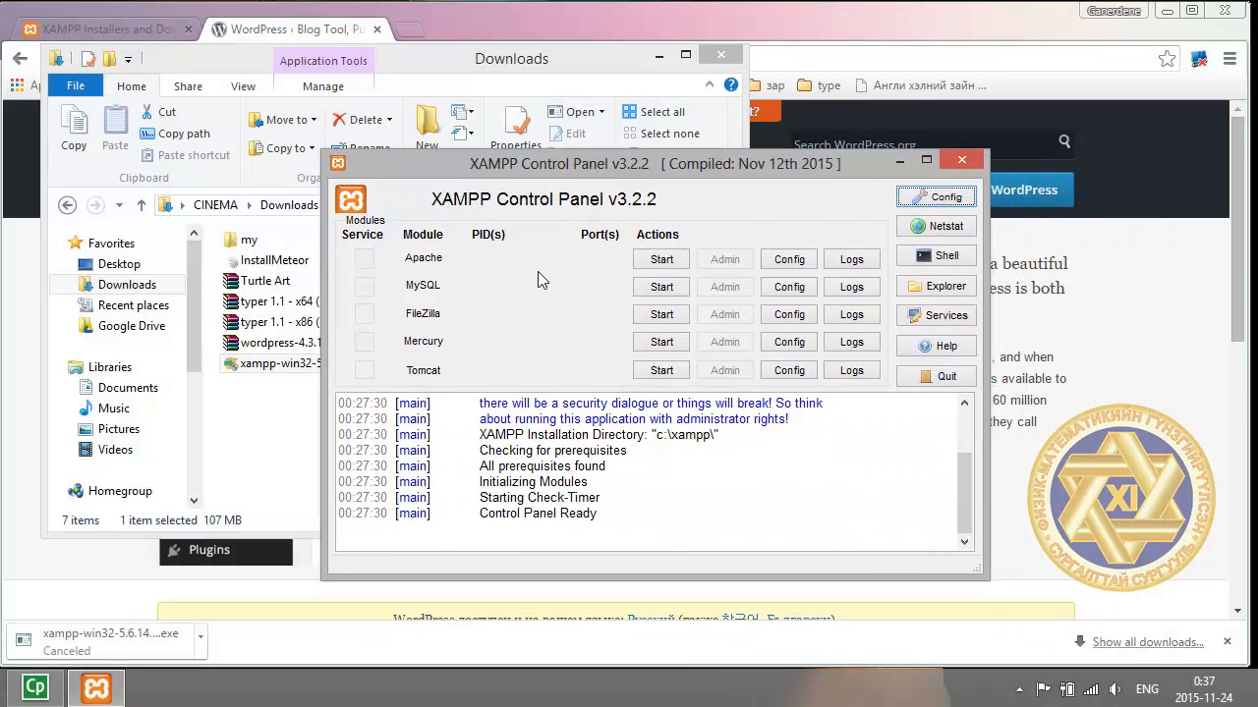
left_click(666, 261)
left_click(659, 294)
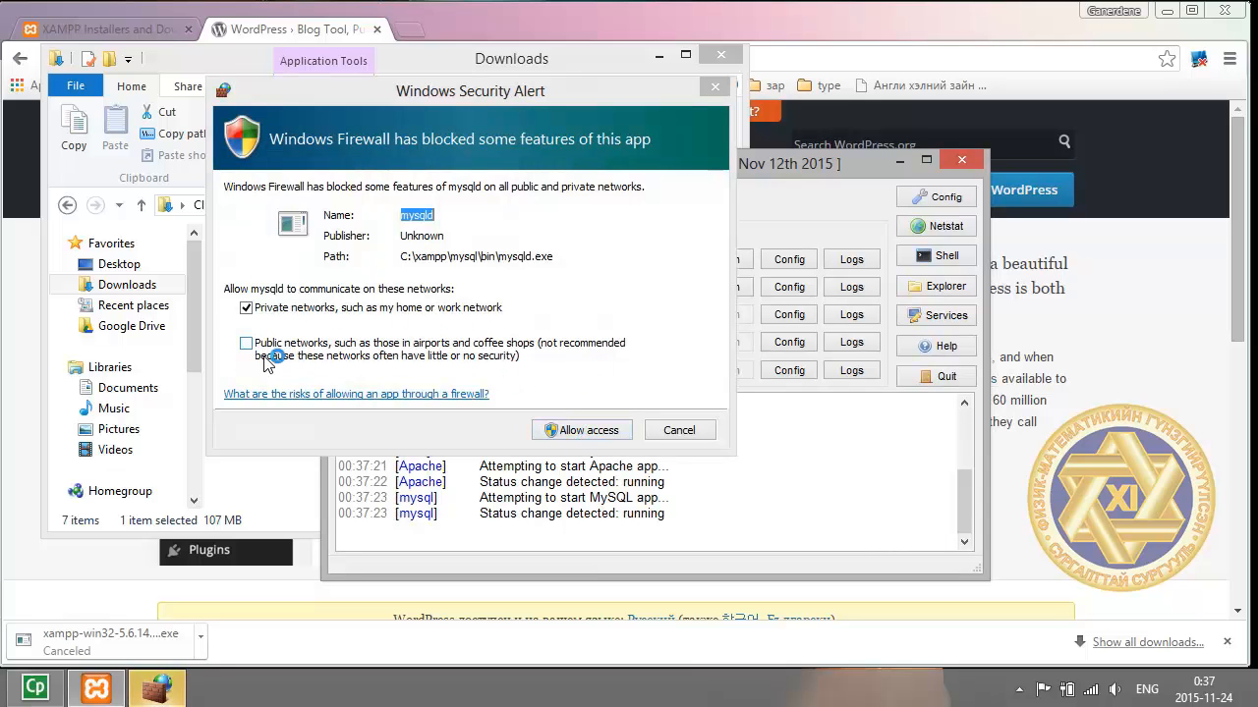
Allow MySQL through the firewall on public networks only, then open phpMyAdmin via MySQL Admin.
left_click(264, 360)
left_click(258, 313)
left_click(577, 432)
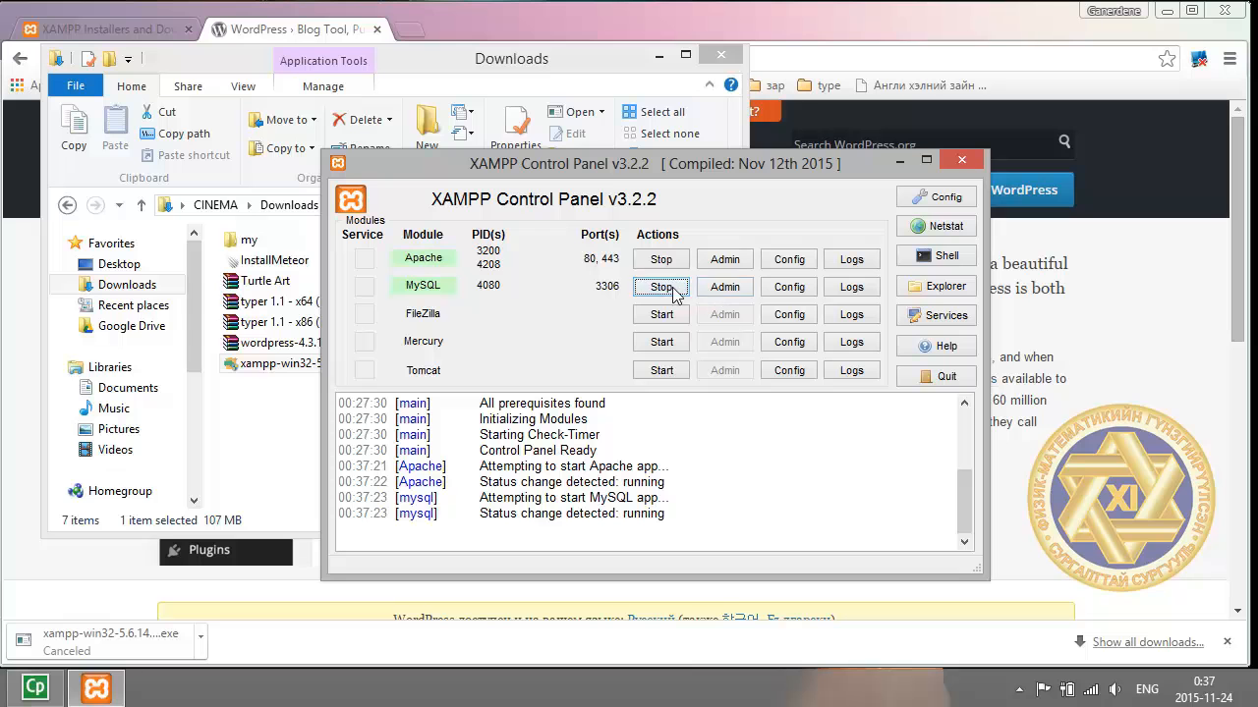
left_click(725, 287)
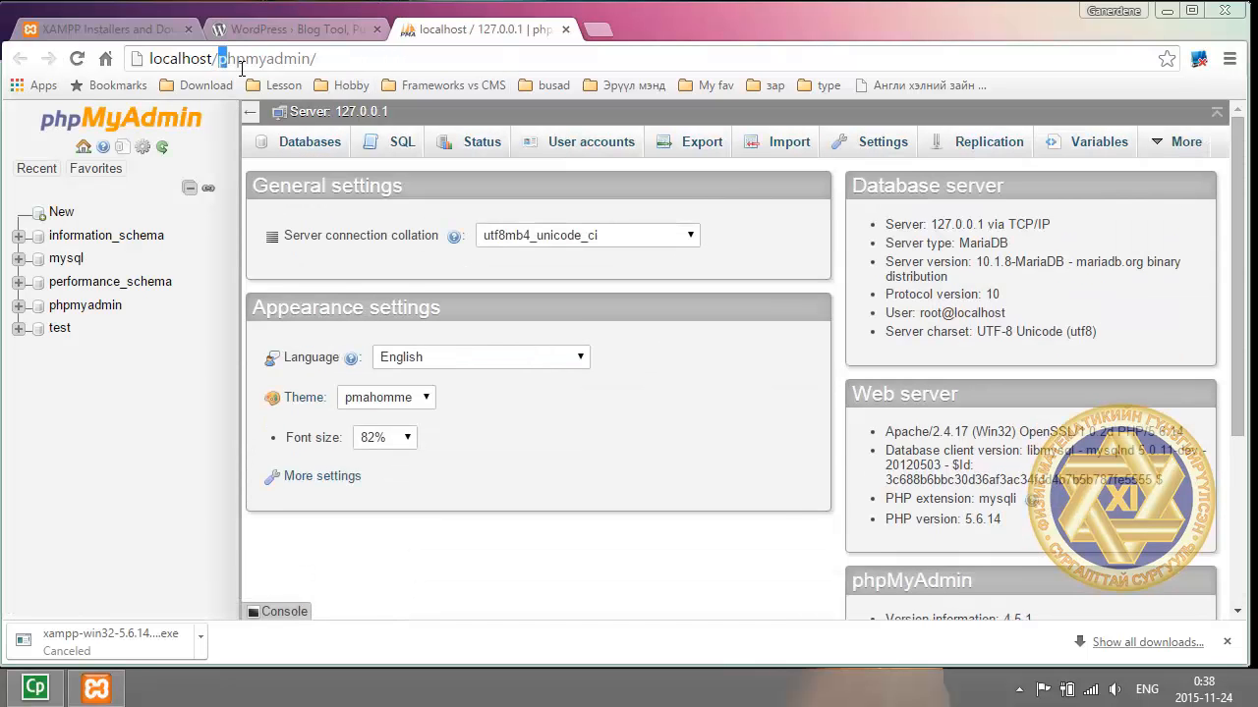
On the Databases tab, enter database name myData1 and choose utf8_unicode_ci collation.
left_click_drag(218, 58, 326, 59)
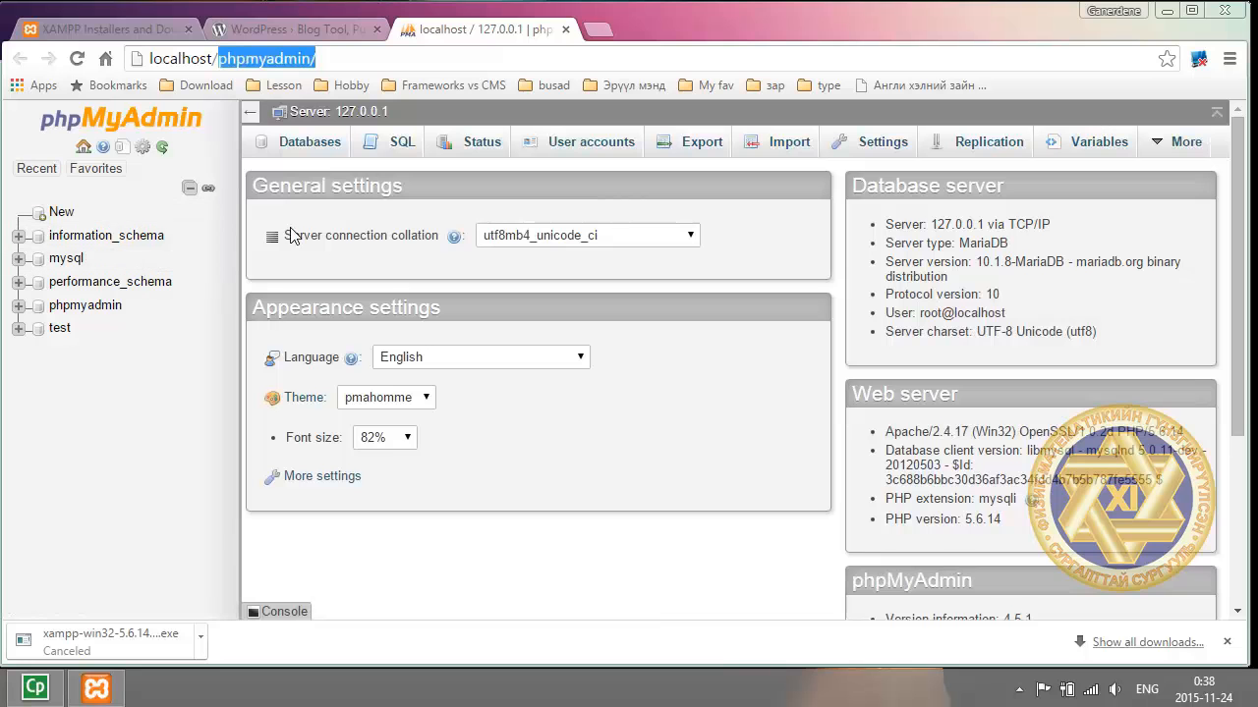
left_click(324, 155)
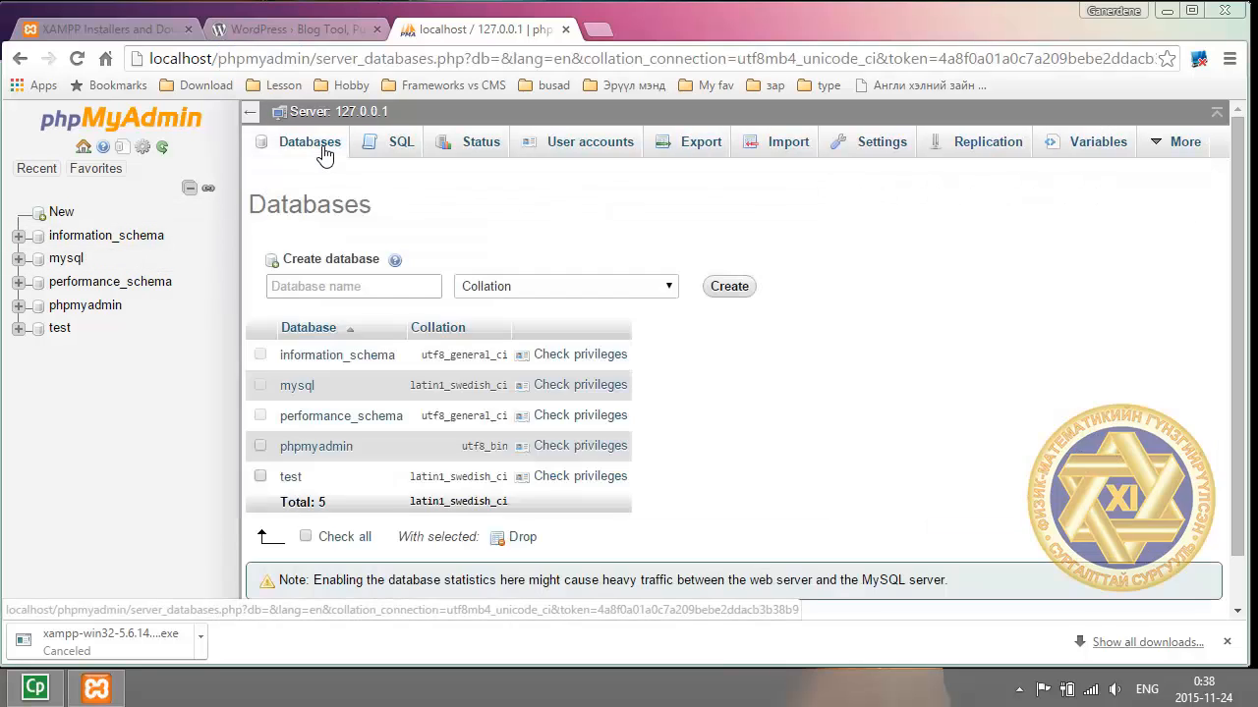
left_click(358, 287)
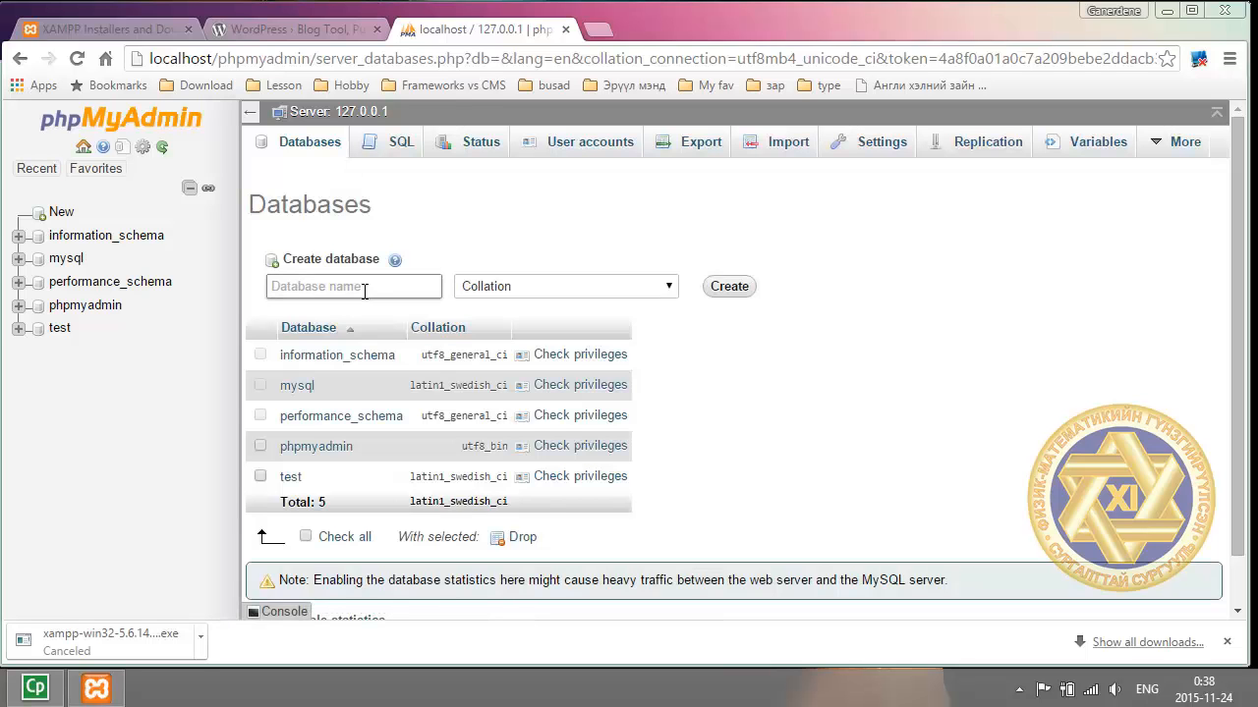
type("m")
left_click(593, 296)
scroll(570, 462, "down", 12)
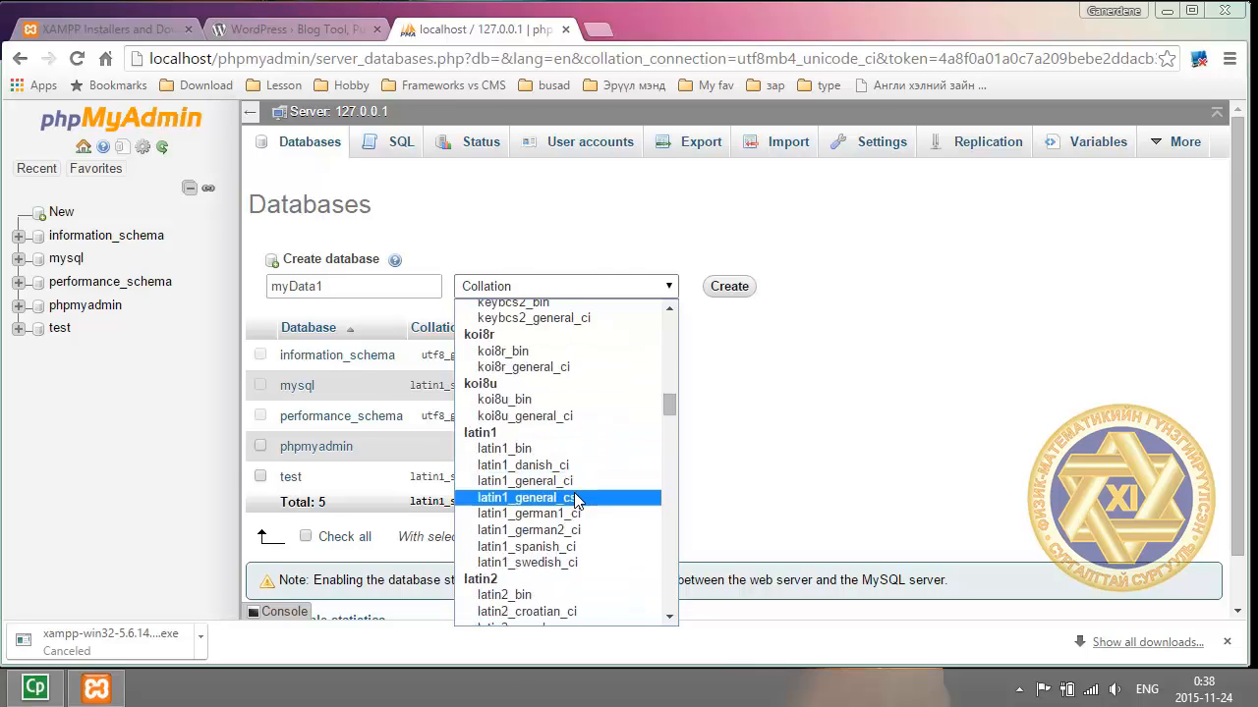
scroll(575, 501, "down", 20)
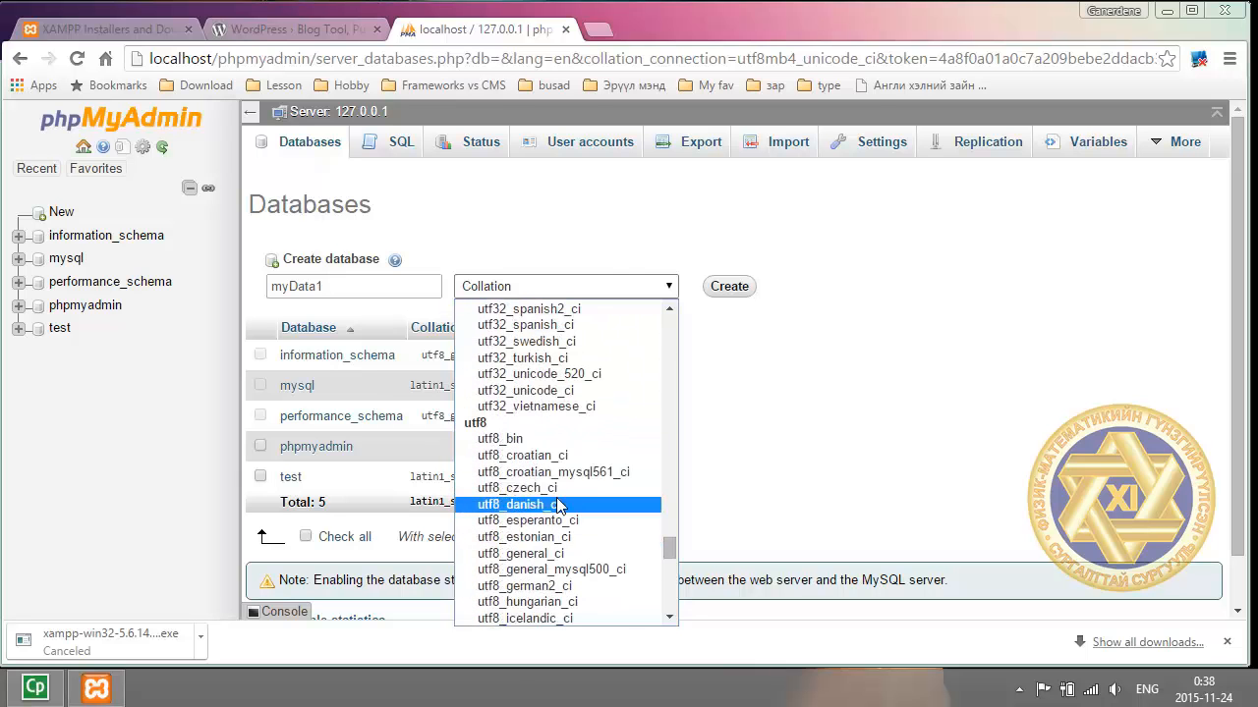
scroll(558, 506, "down", 15)
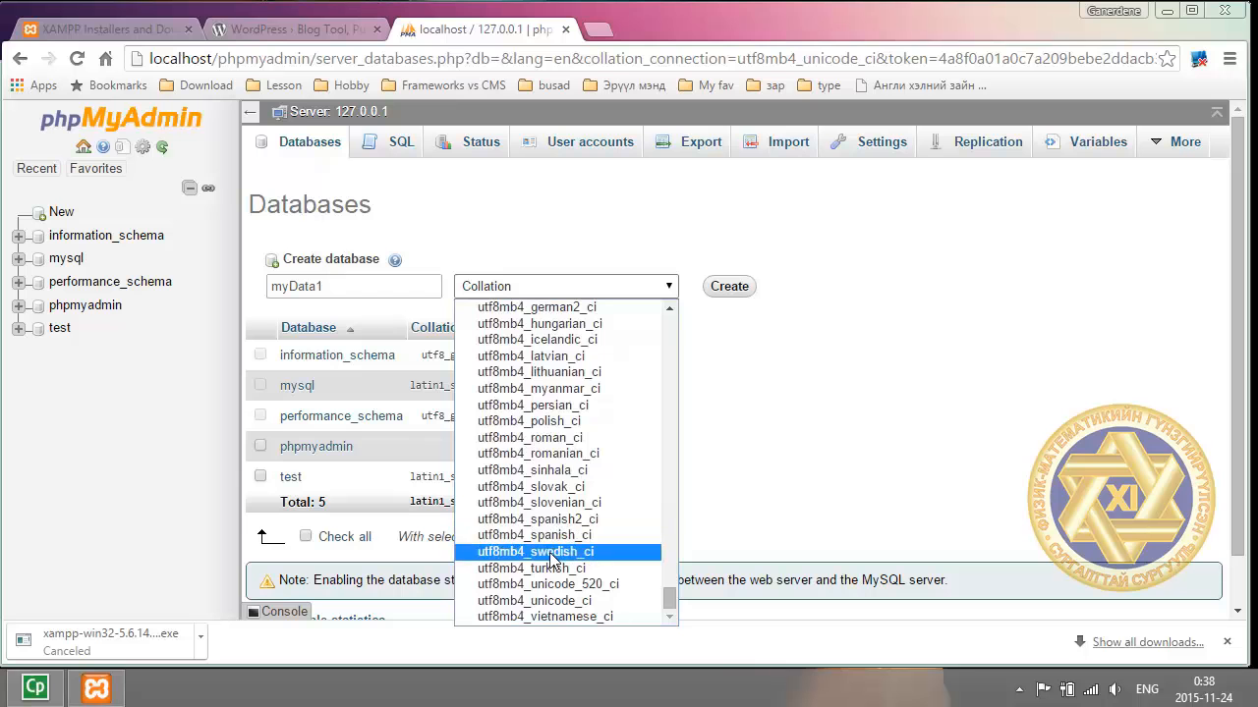
scroll(554, 560, "up", 5)
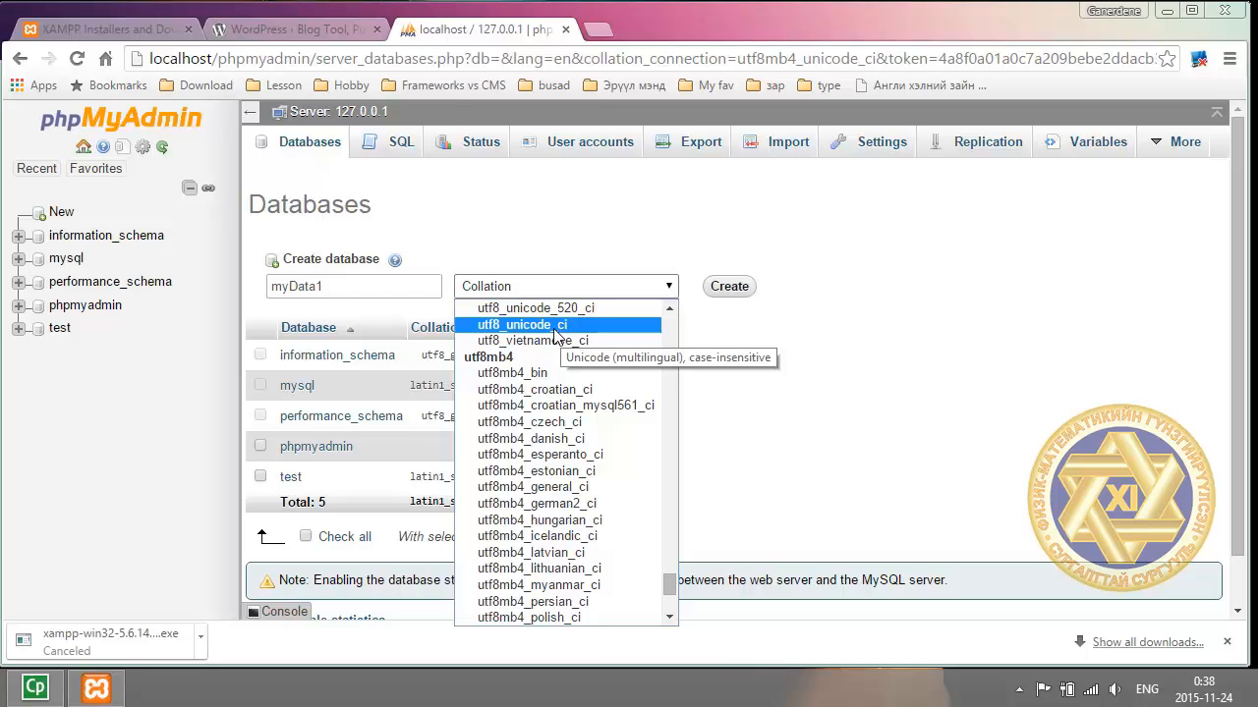
left_click(554, 329)
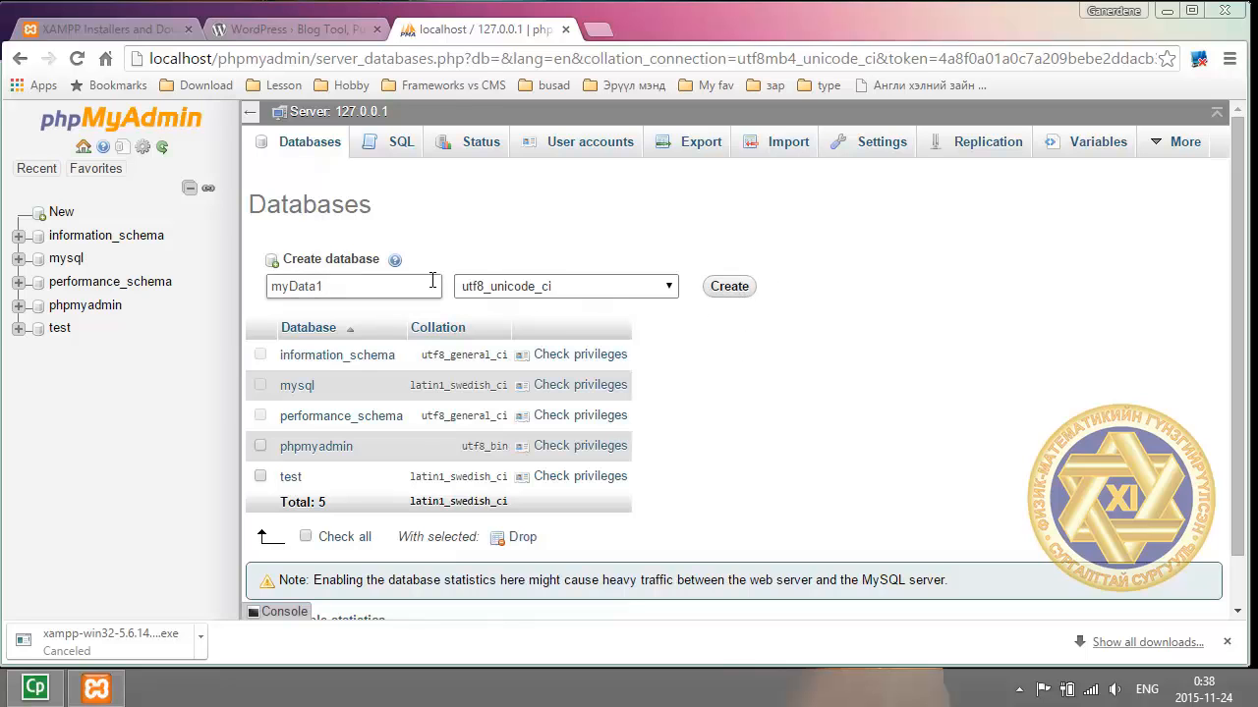
Create myData1, then view the Databases list showing mydata1 with utf8_unicode_ci among 6 databases.
left_click(721, 294)
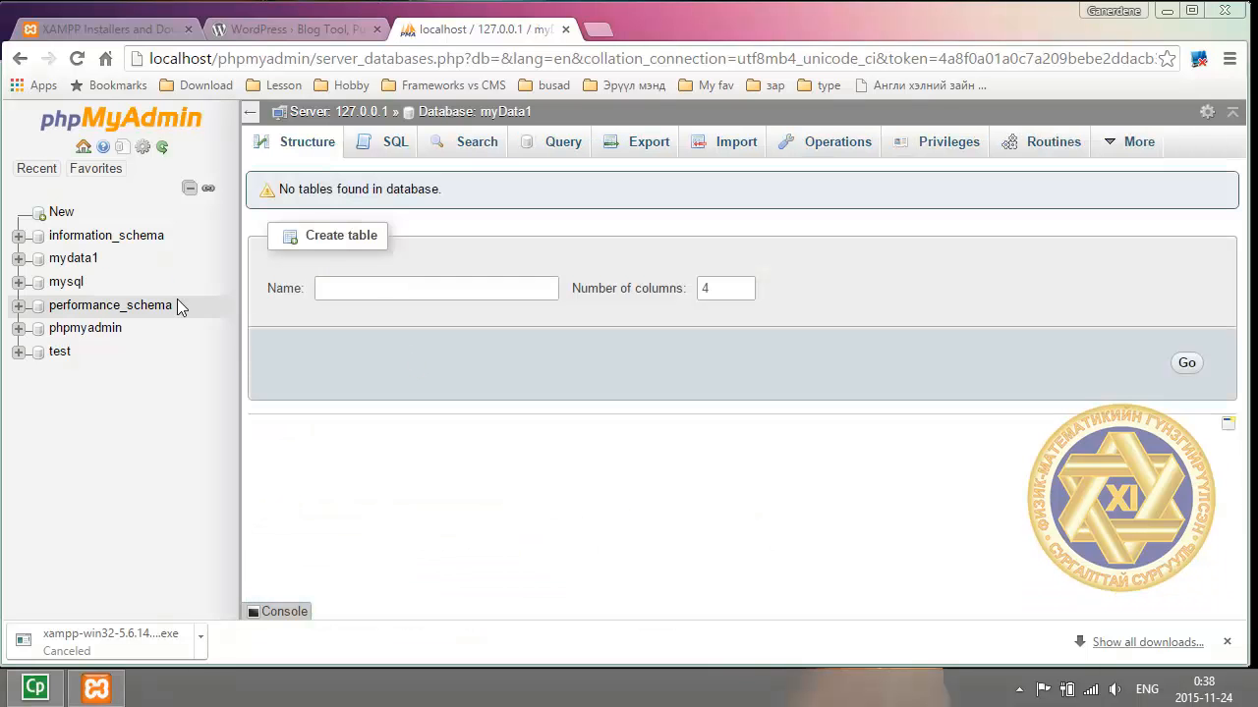
left_click(83, 148)
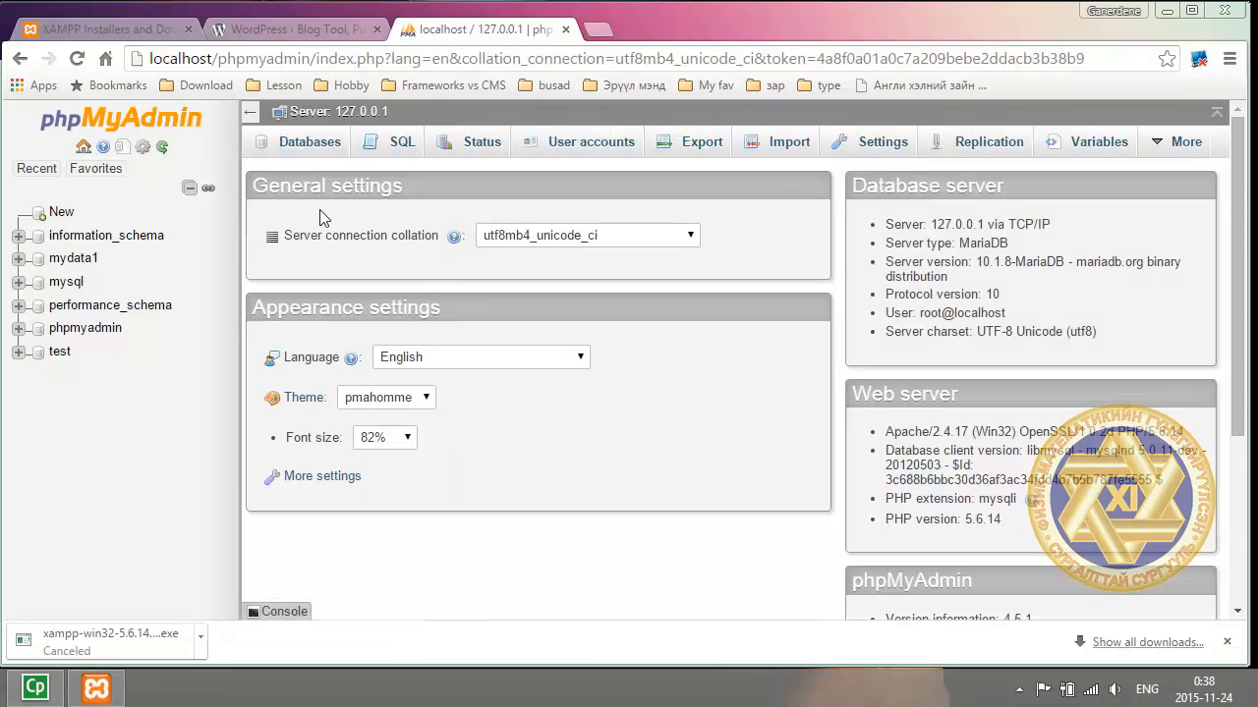
left_click(308, 147)
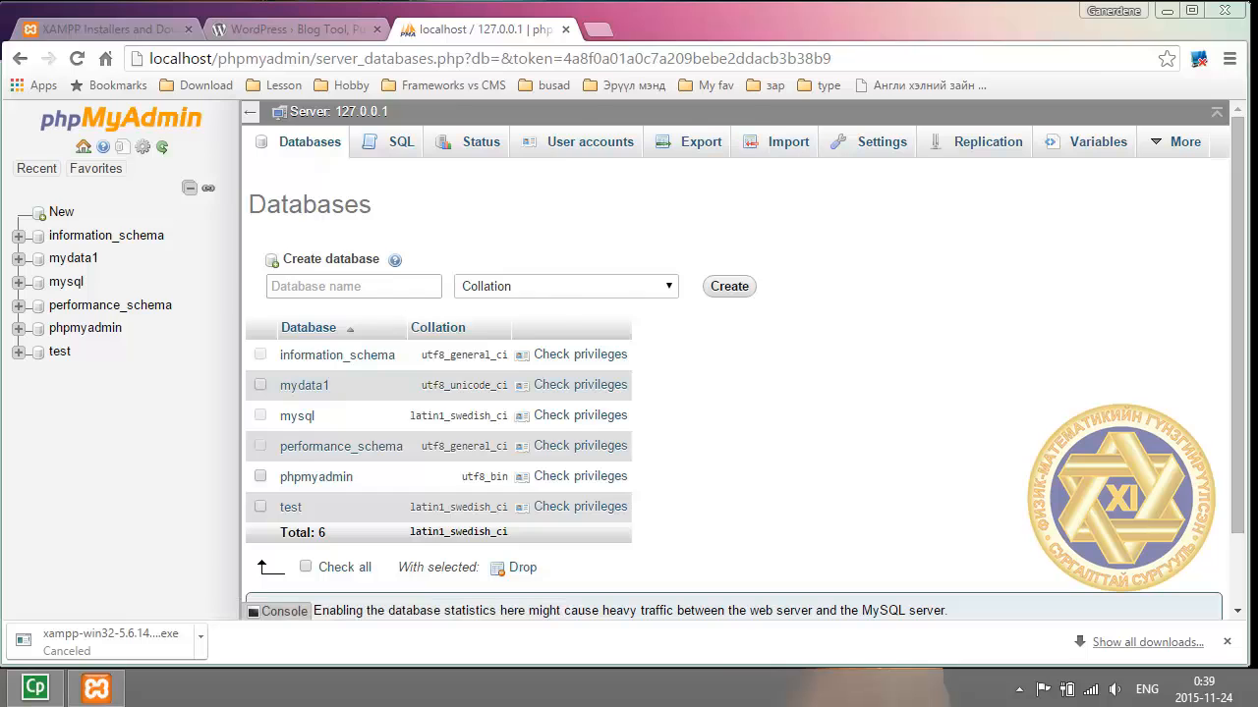
Extract wordpress-4.3.1 in place in Downloads with Extract Here.
key("alt+Tab")
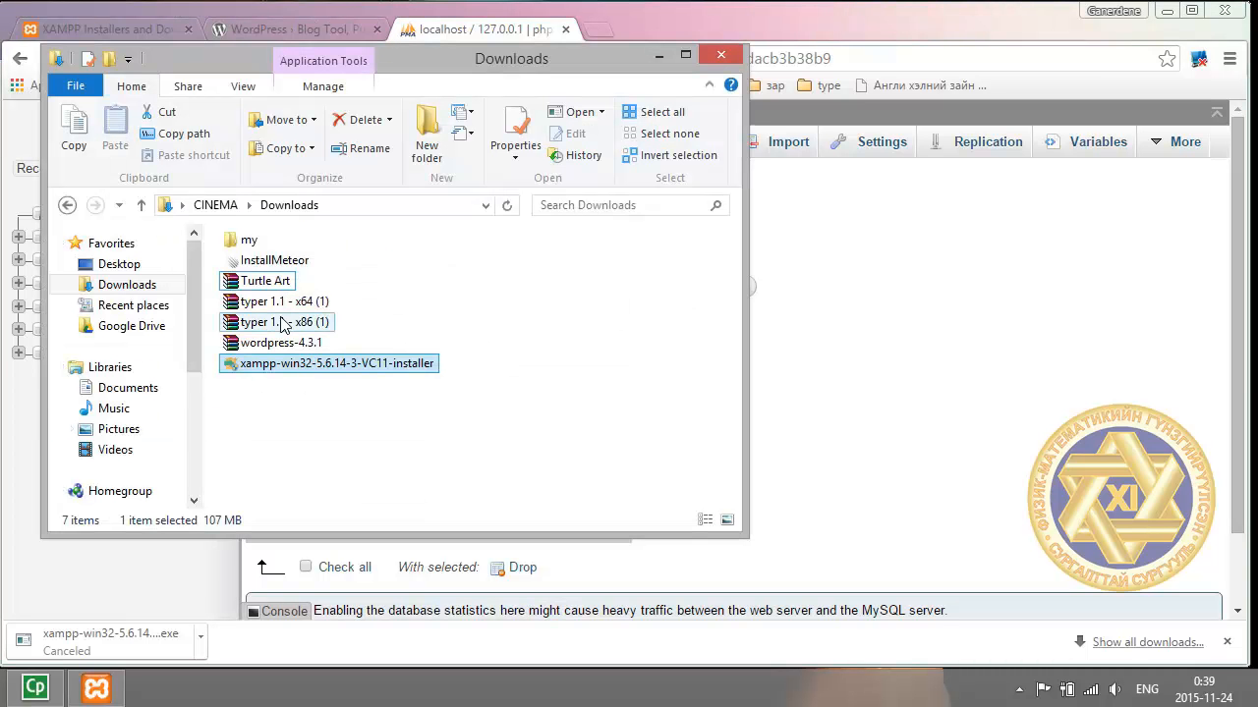
left_click(290, 346)
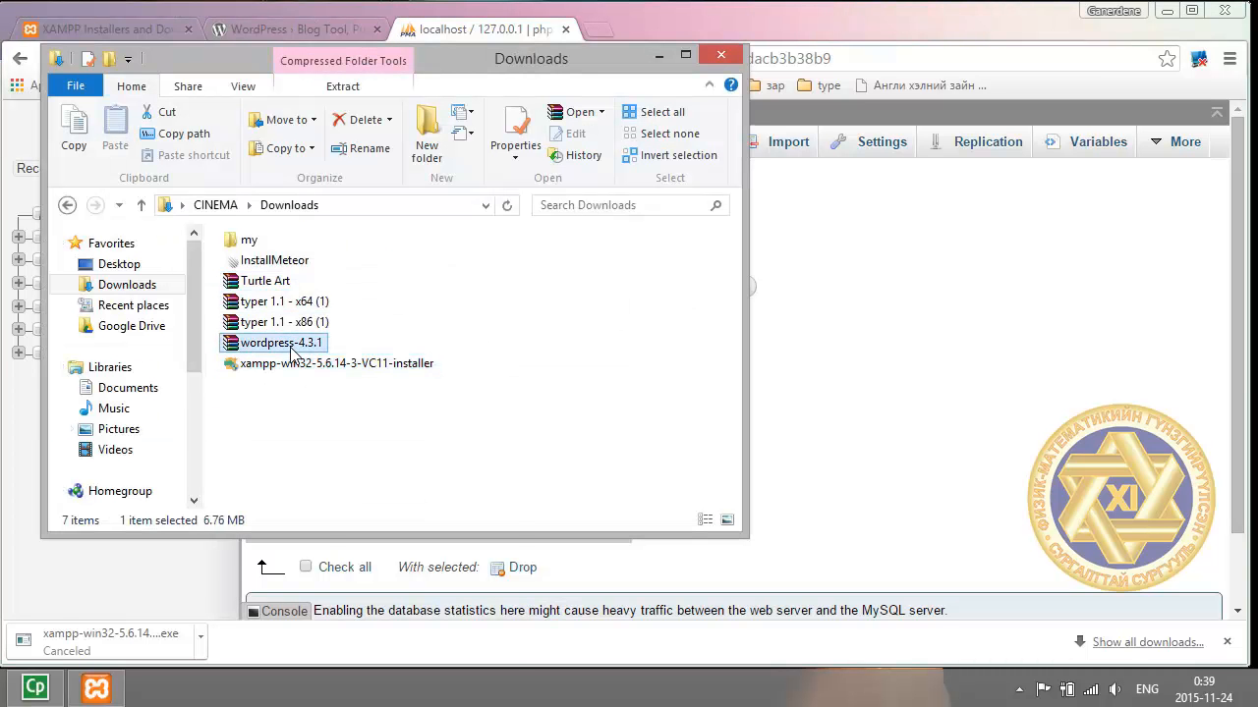
right_click(292, 352)
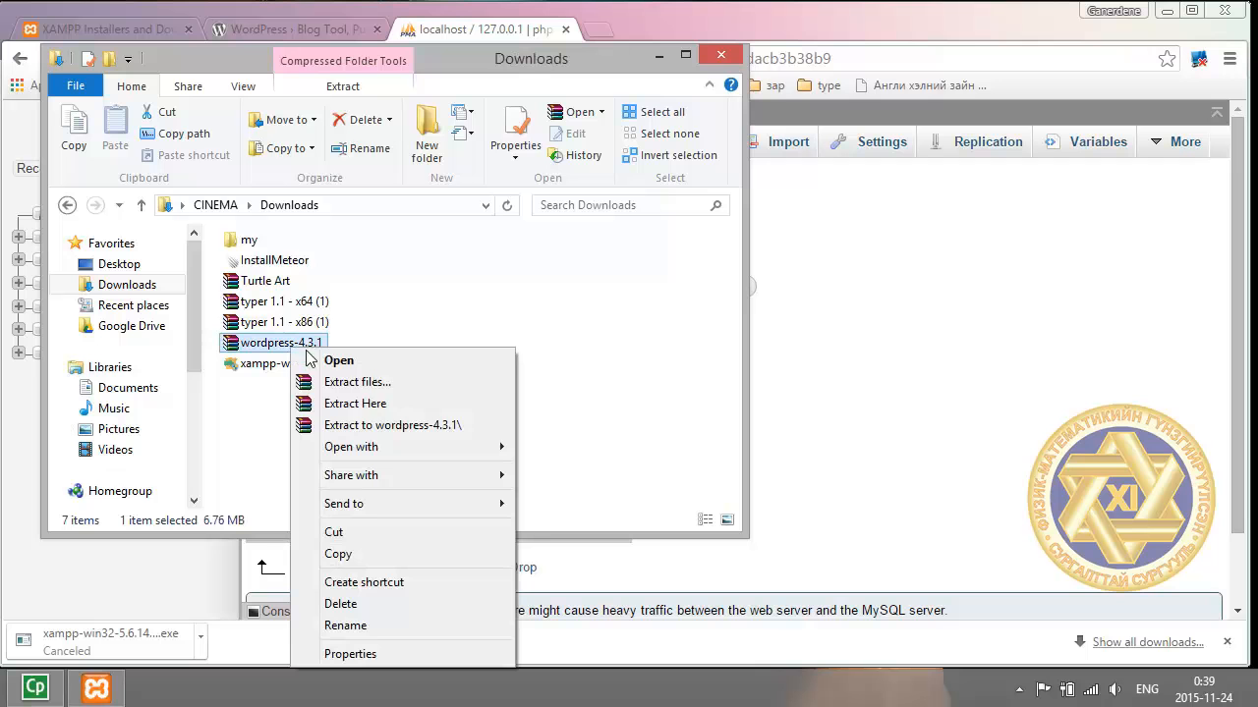
left_click(359, 410)
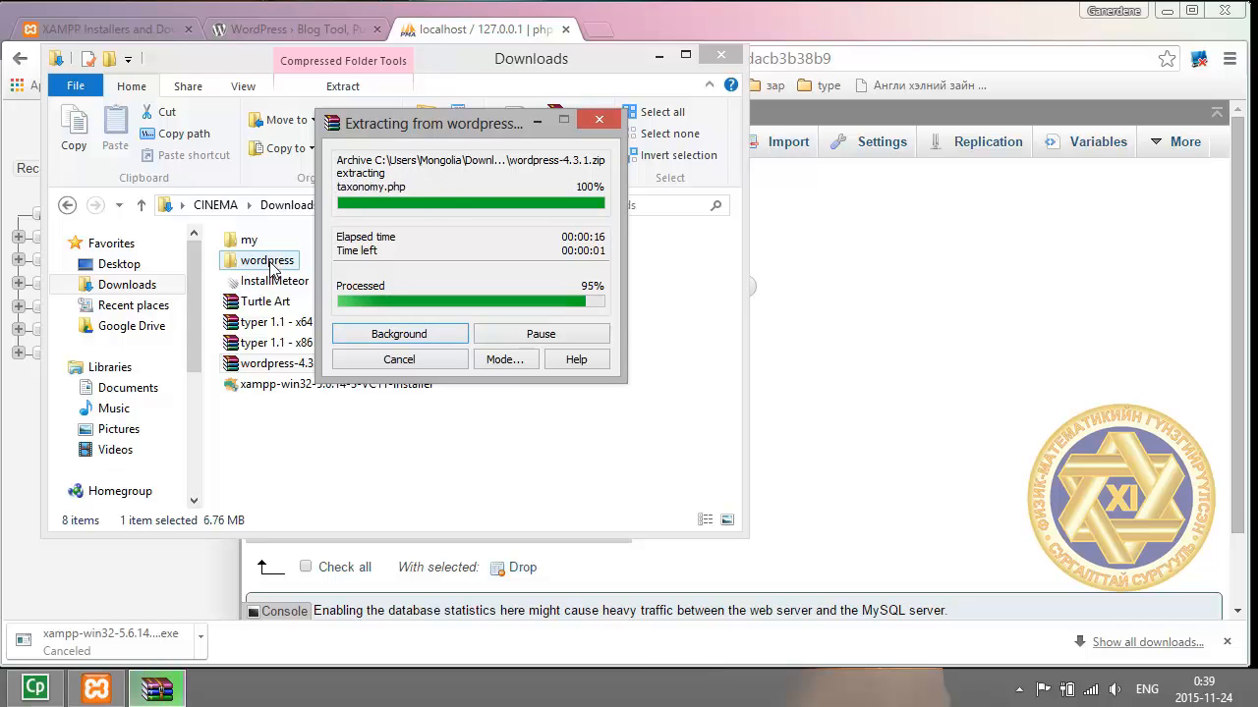
Rename the Downloads wordpress folder to myfirstweb, then copy the myfirstweb folder.
left_click(267, 262)
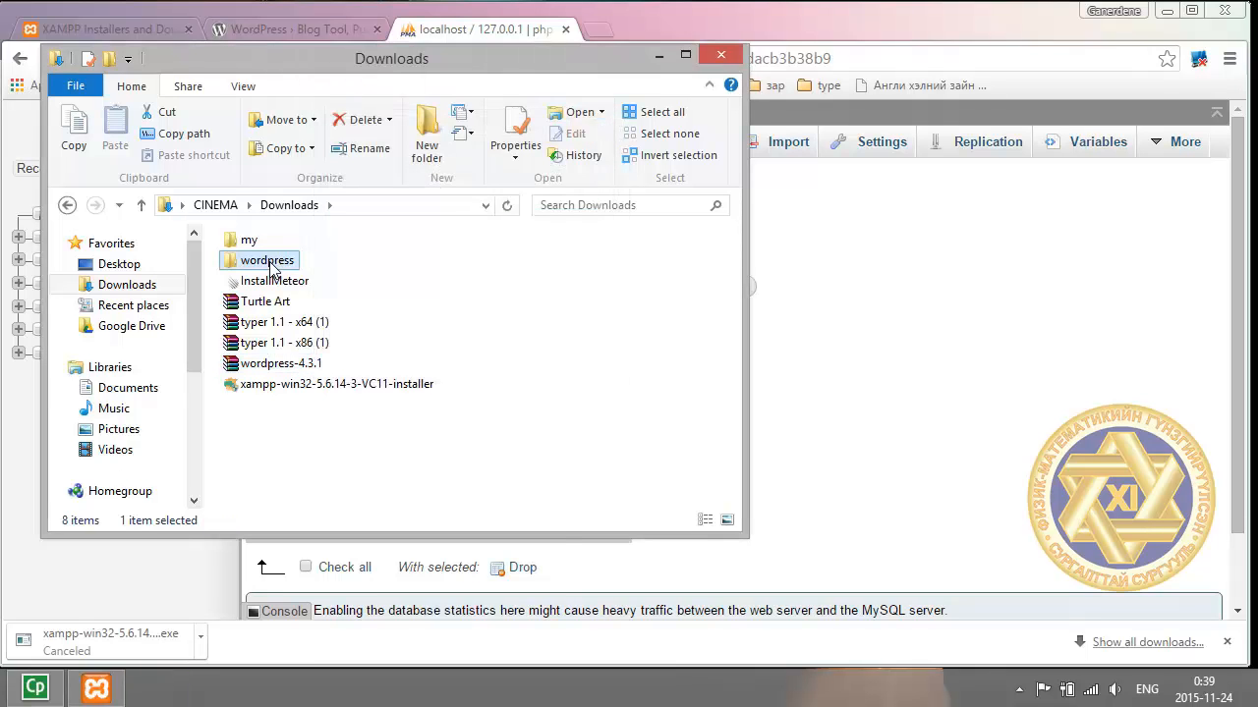
right_click(270, 264)
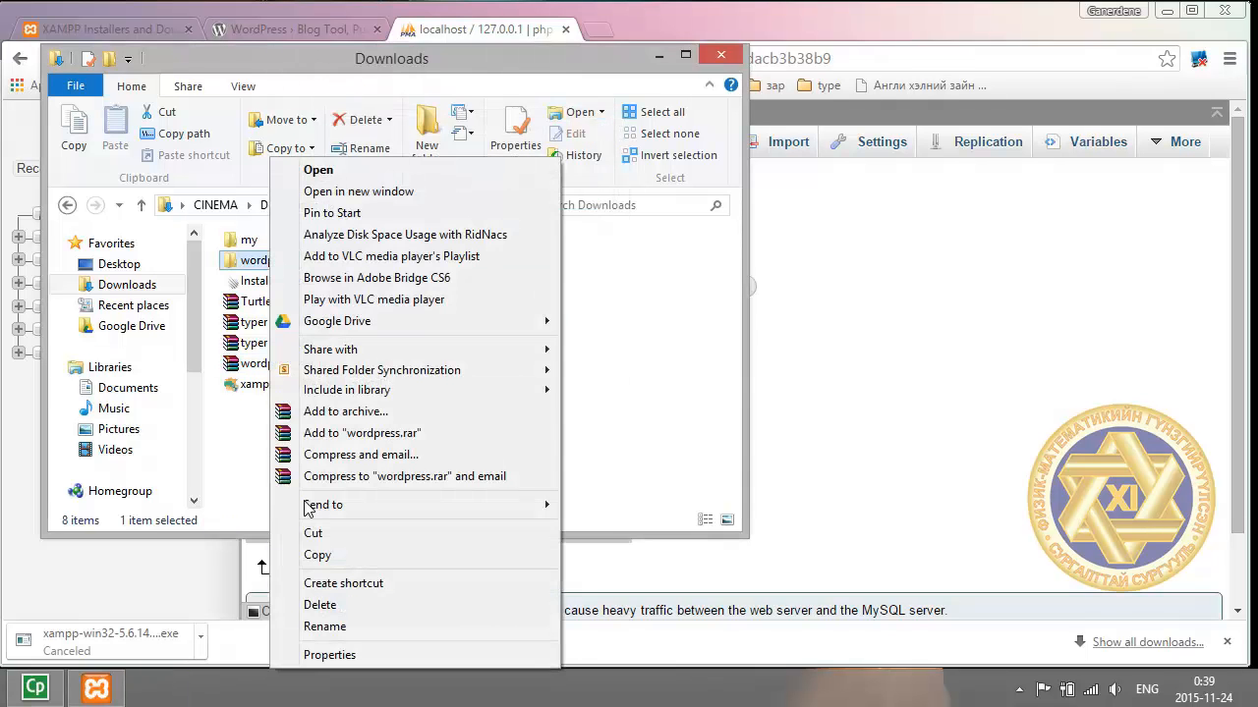
left_click(344, 631)
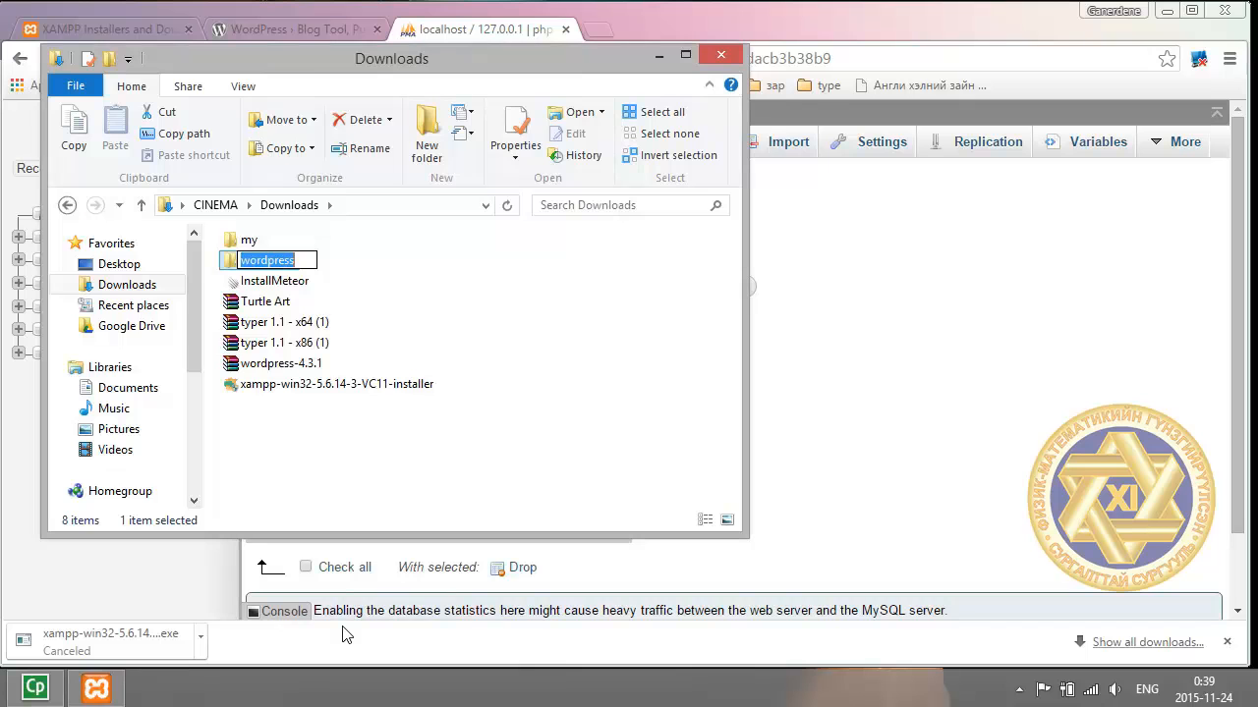
type("MyFol")
key("BackSpace")
key("BackSpace")
key("BackSpace")
key("BackSpace")
key("BackSpace")
type("myfirstweb")
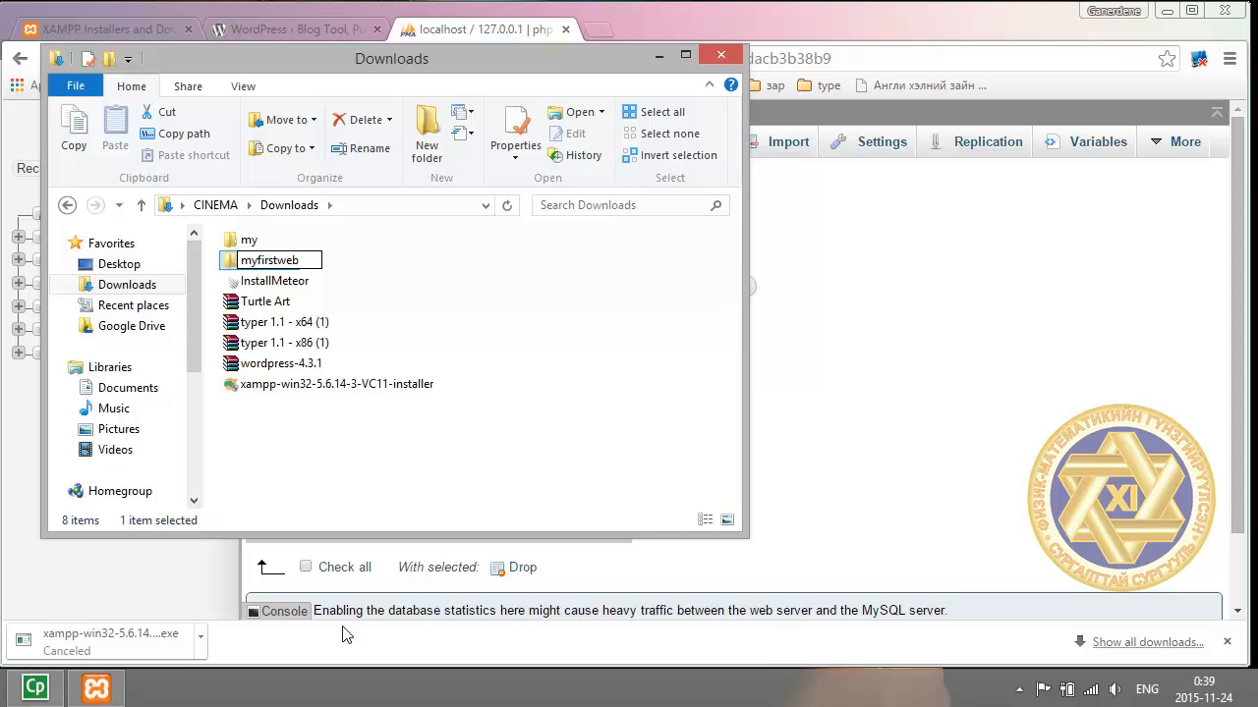
key("Return")
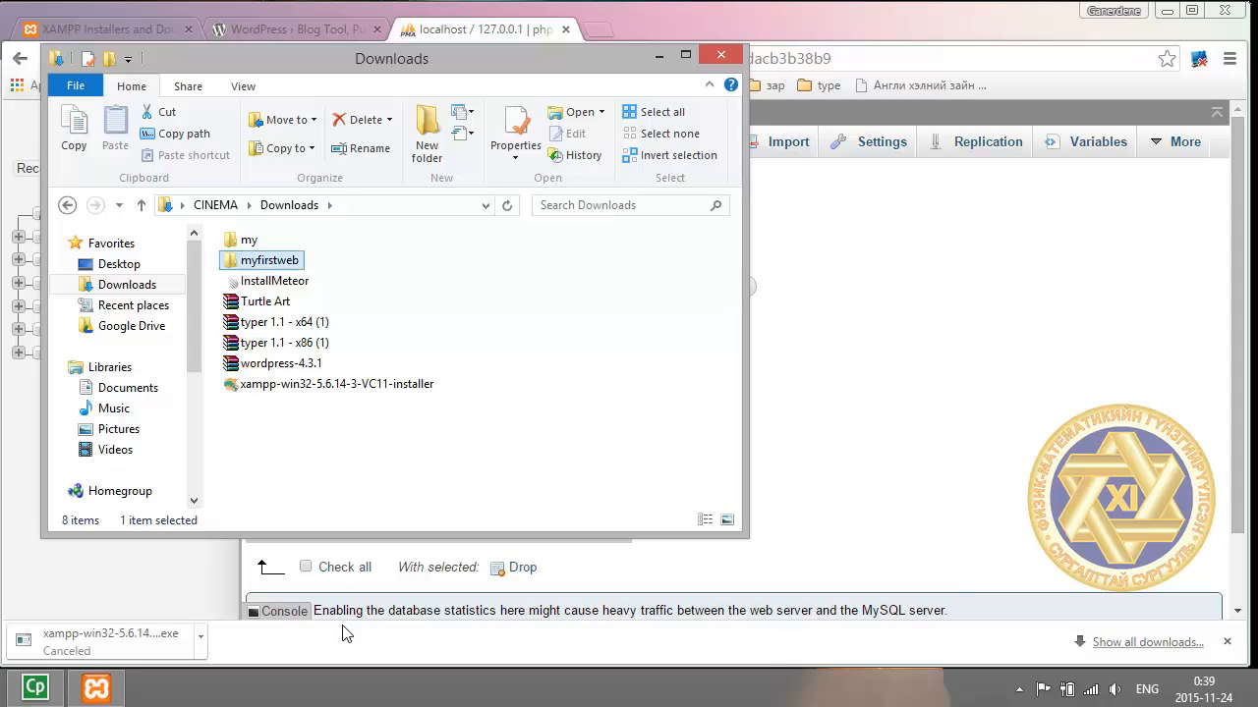
right_click(253, 264)
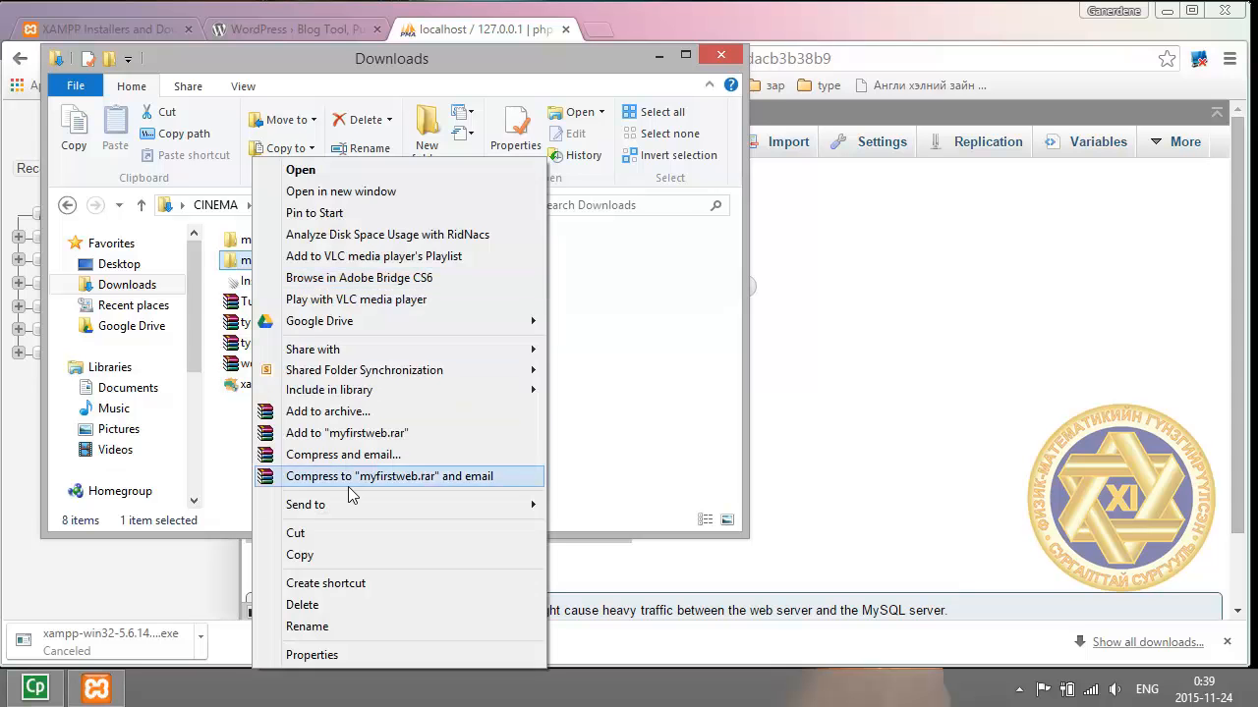
left_click(327, 558)
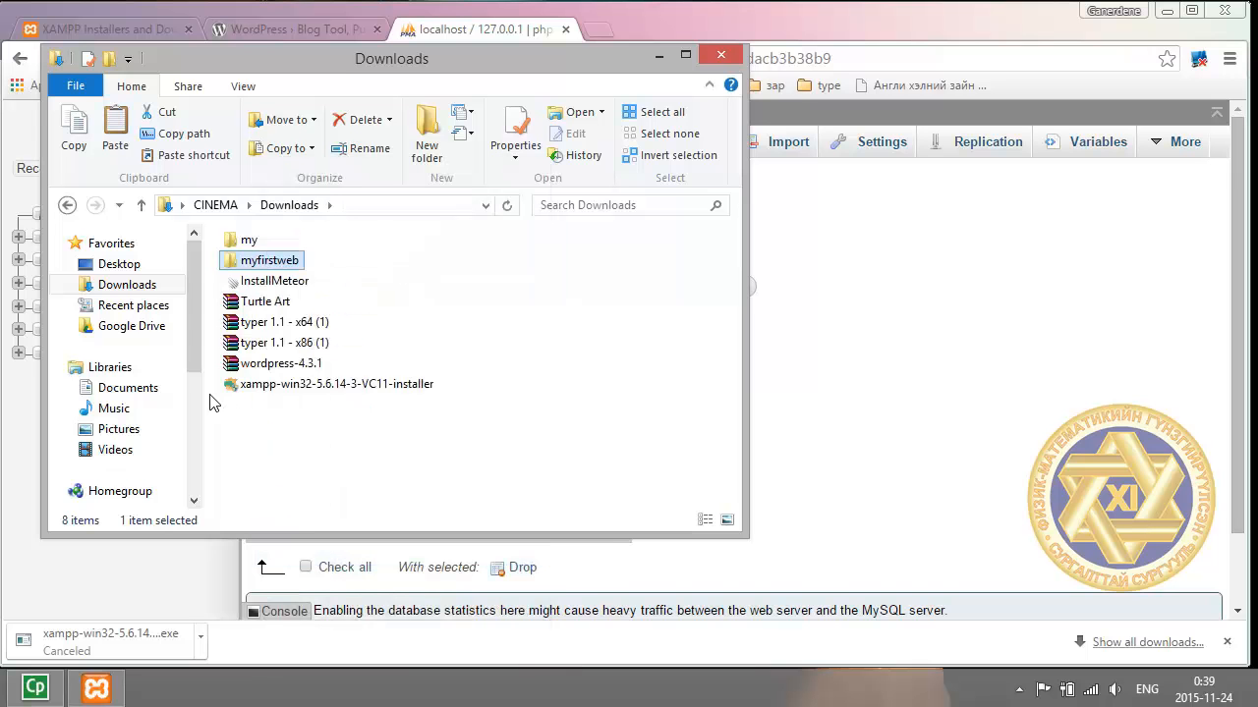
Paste myfirstweb into C:\xampp\htdocs and close the File Explorer window.
left_click_drag(194, 344, 150, 388)
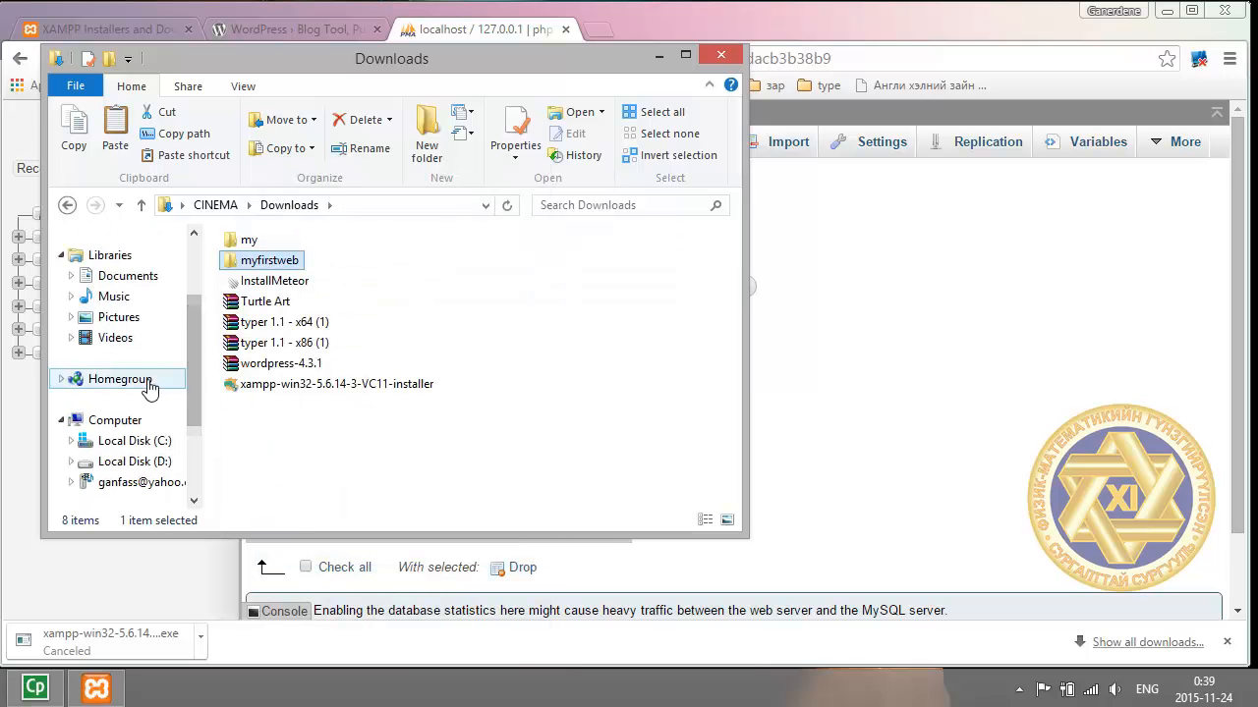
left_click(148, 441)
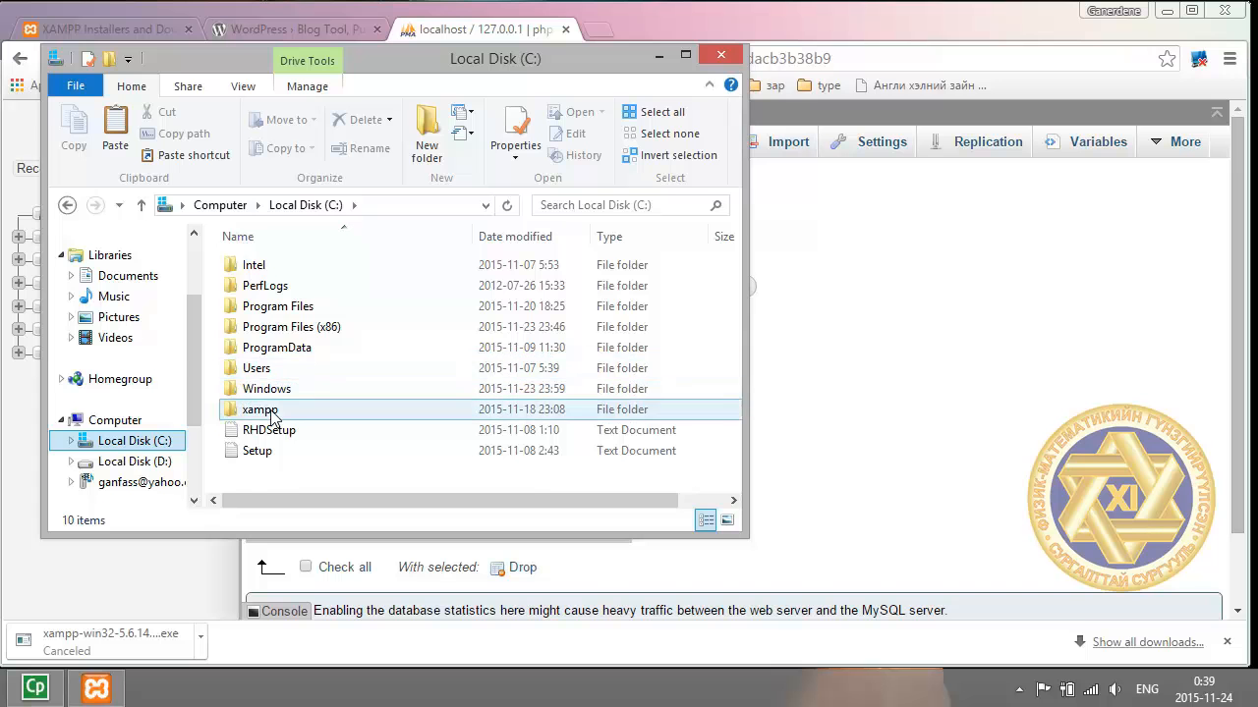
double_click(271, 410)
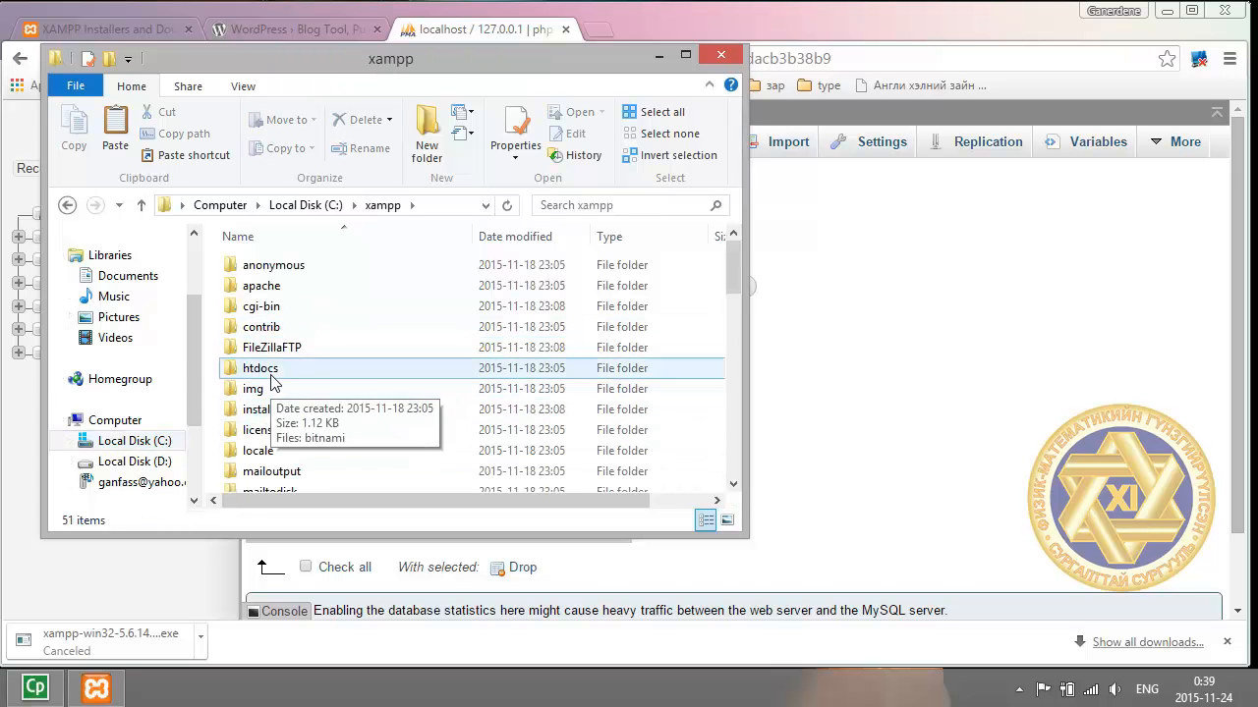
double_click(263, 369)
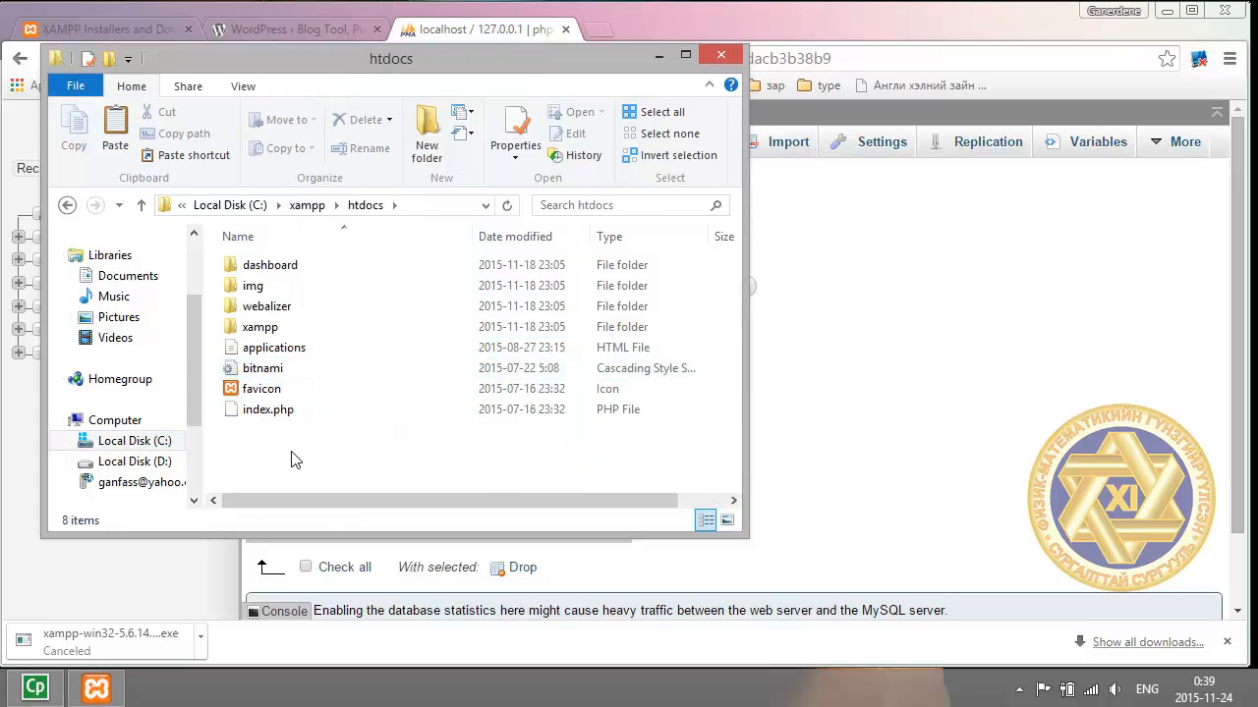
right_click(296, 459)
left_click(384, 244)
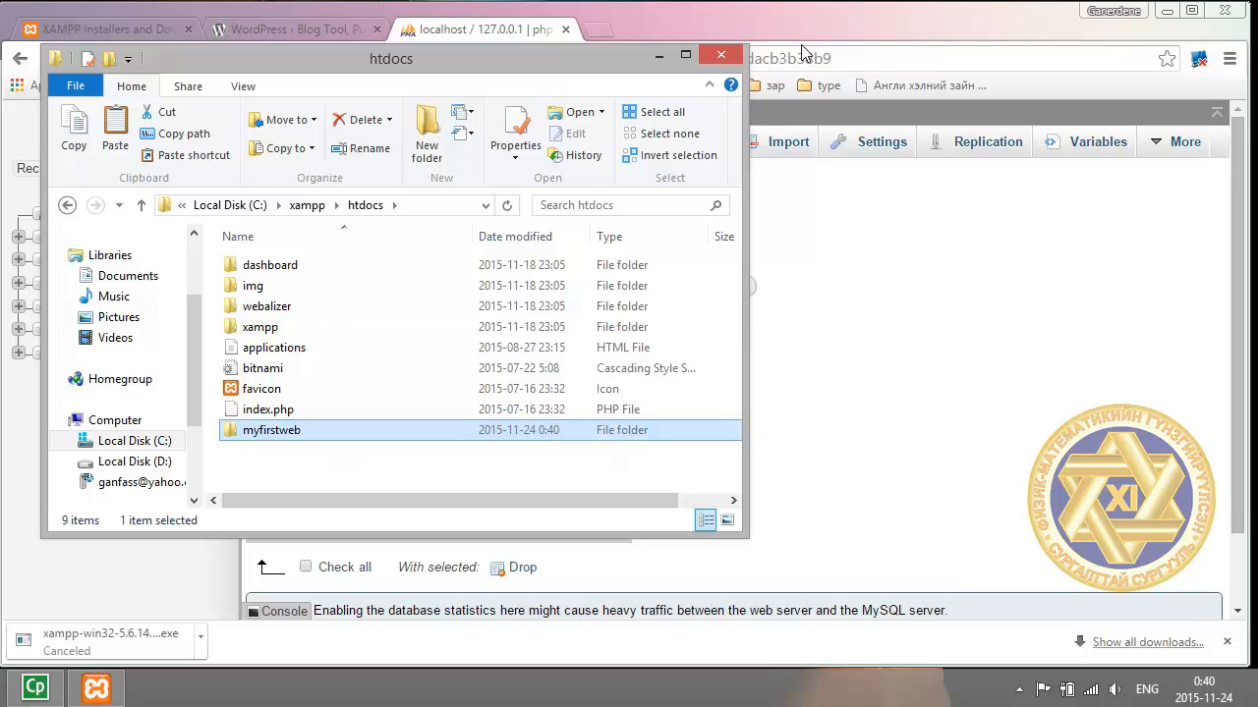
left_click(723, 56)
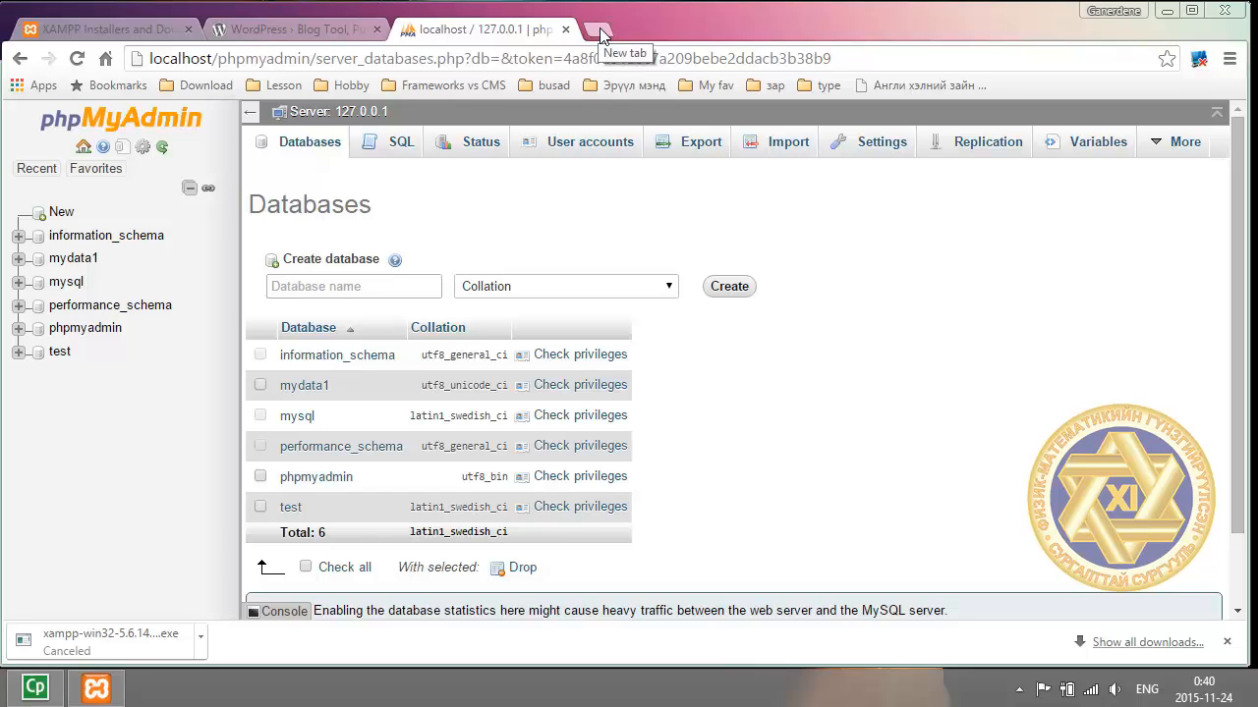
Load localhost/myfirstweb in a new browser tab.
left_click(605, 37)
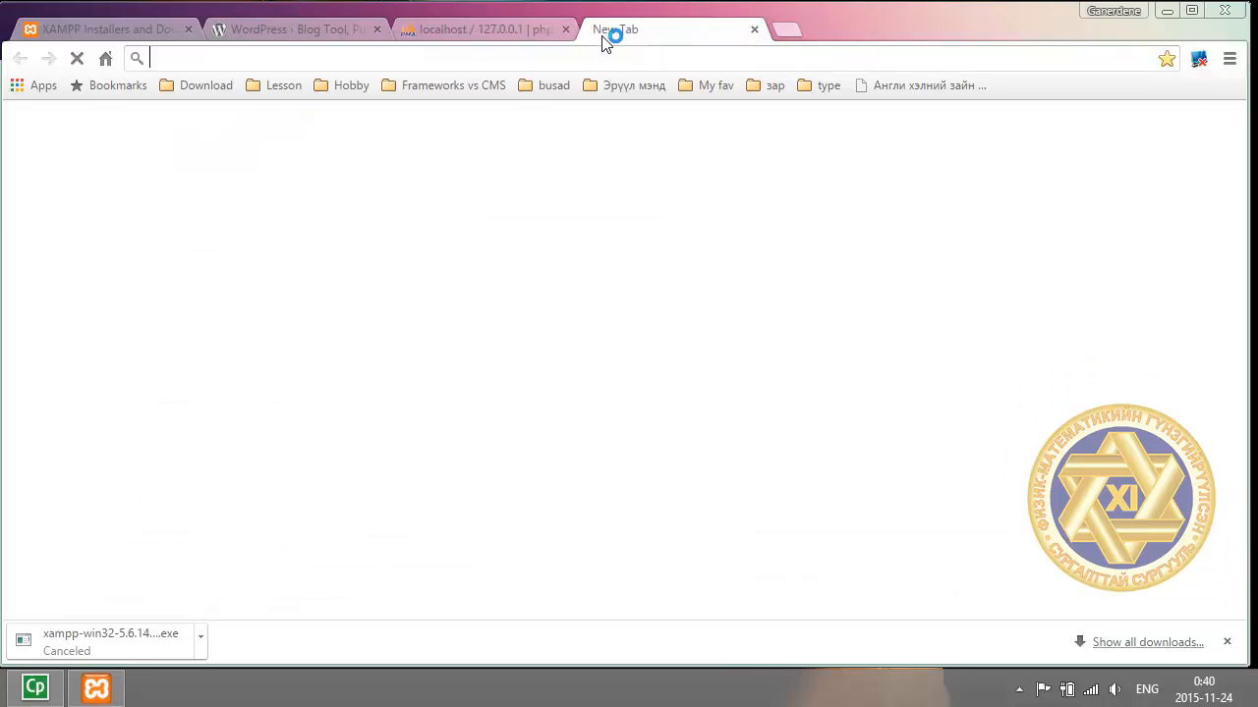
type("localhost")
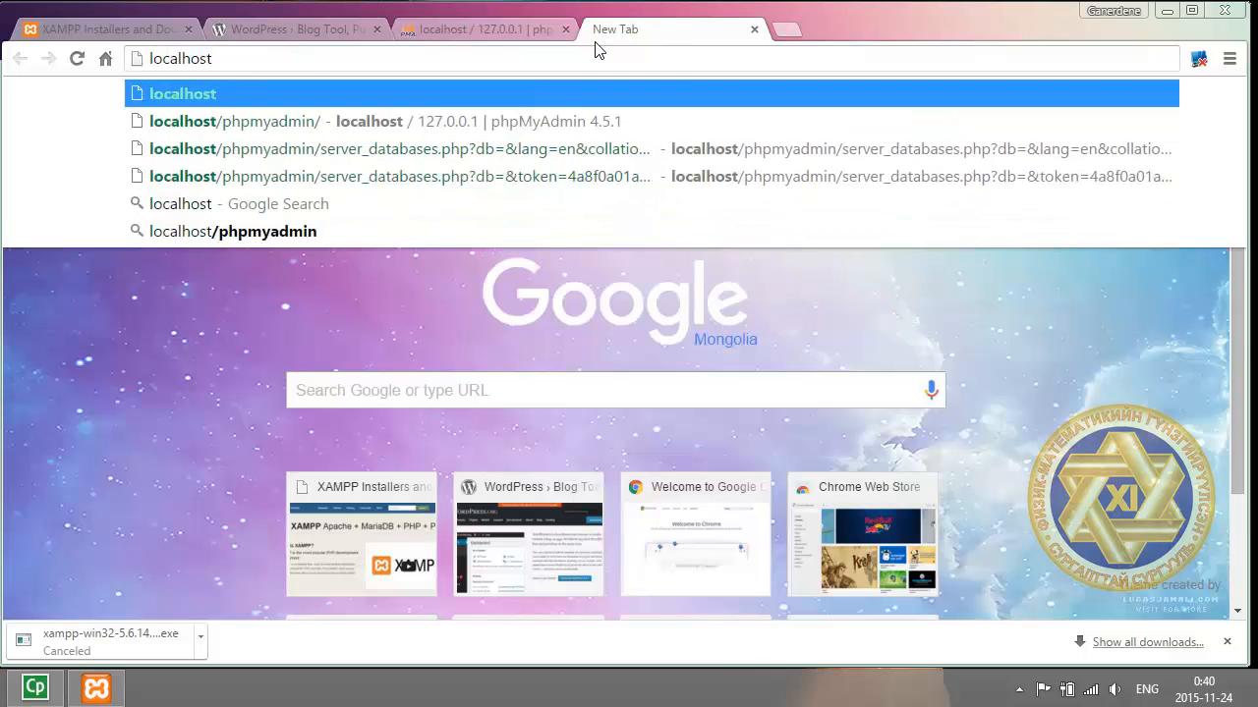
type("/myf")
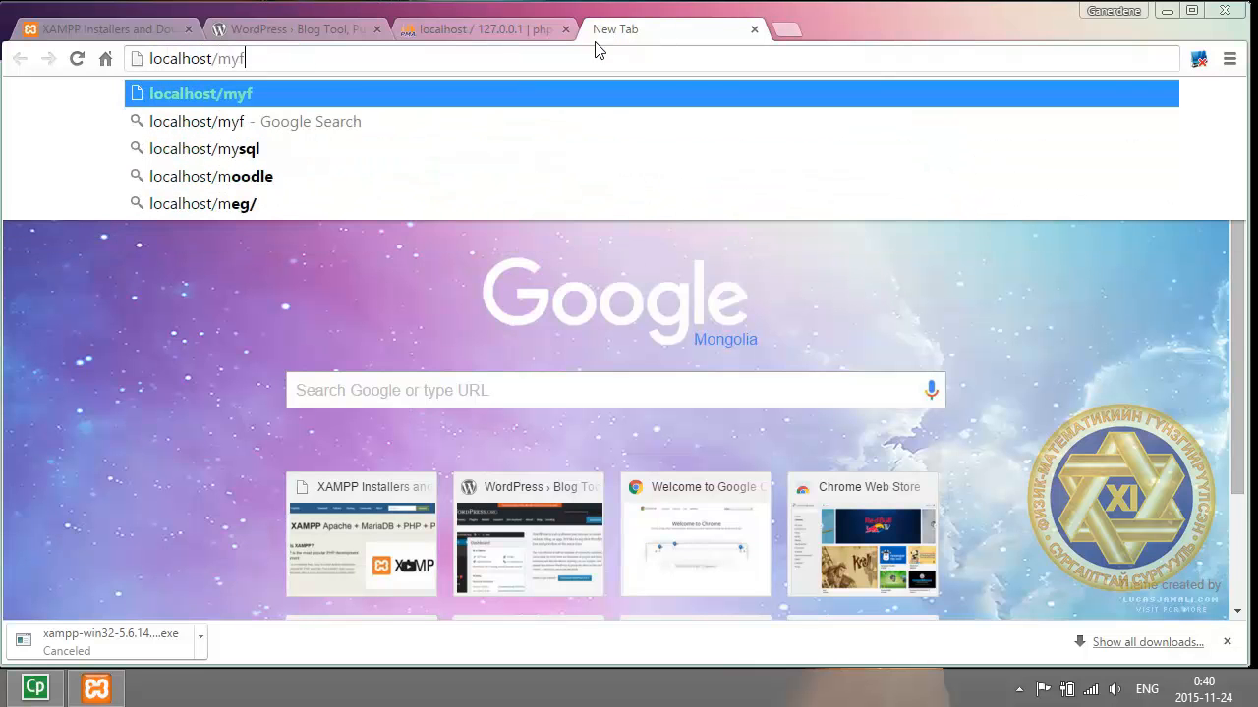
type("irstweb")
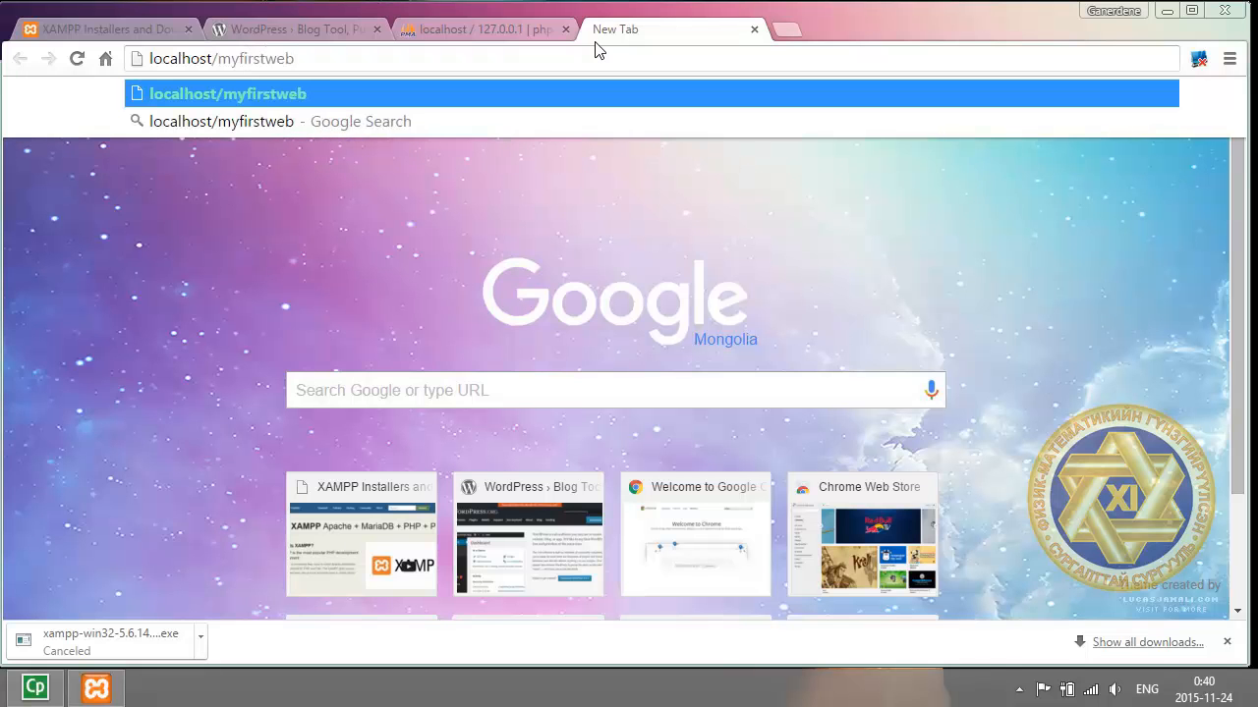
key("Return")
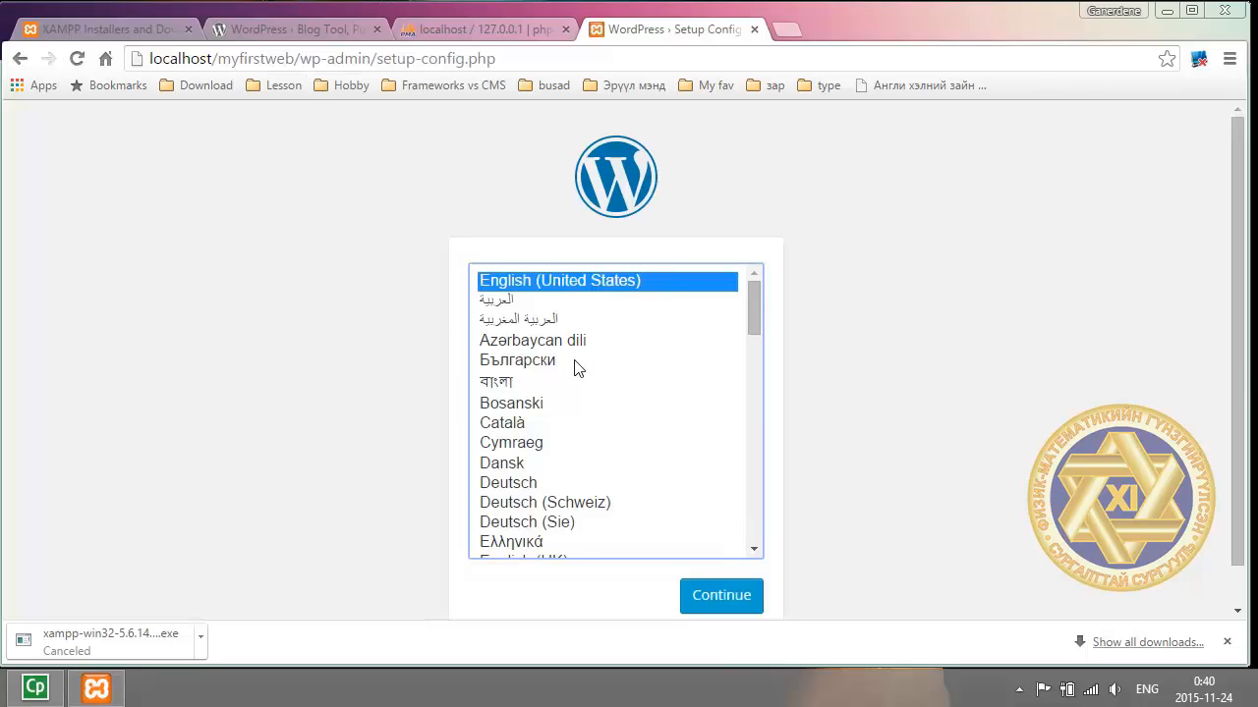
Continue setup in English (United States) to the database connection form, then view phpMyAdmin's databases.
left_click(716, 599)
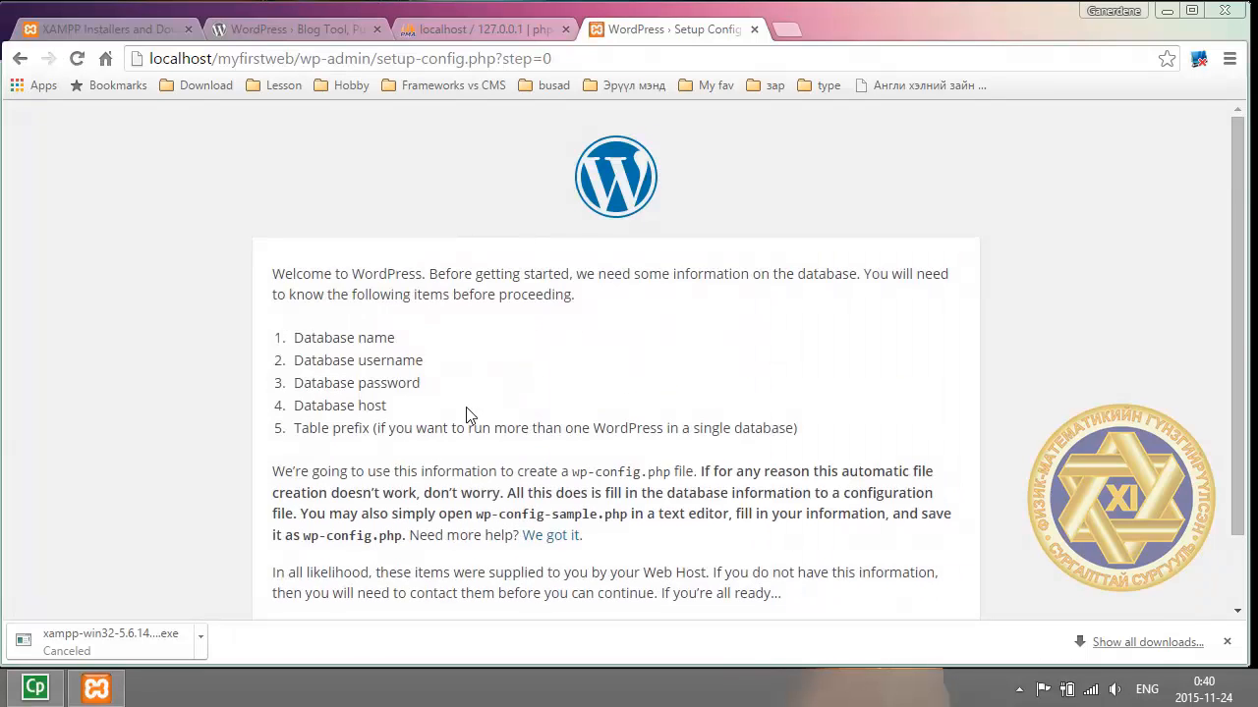
scroll(397, 407, "down", 2)
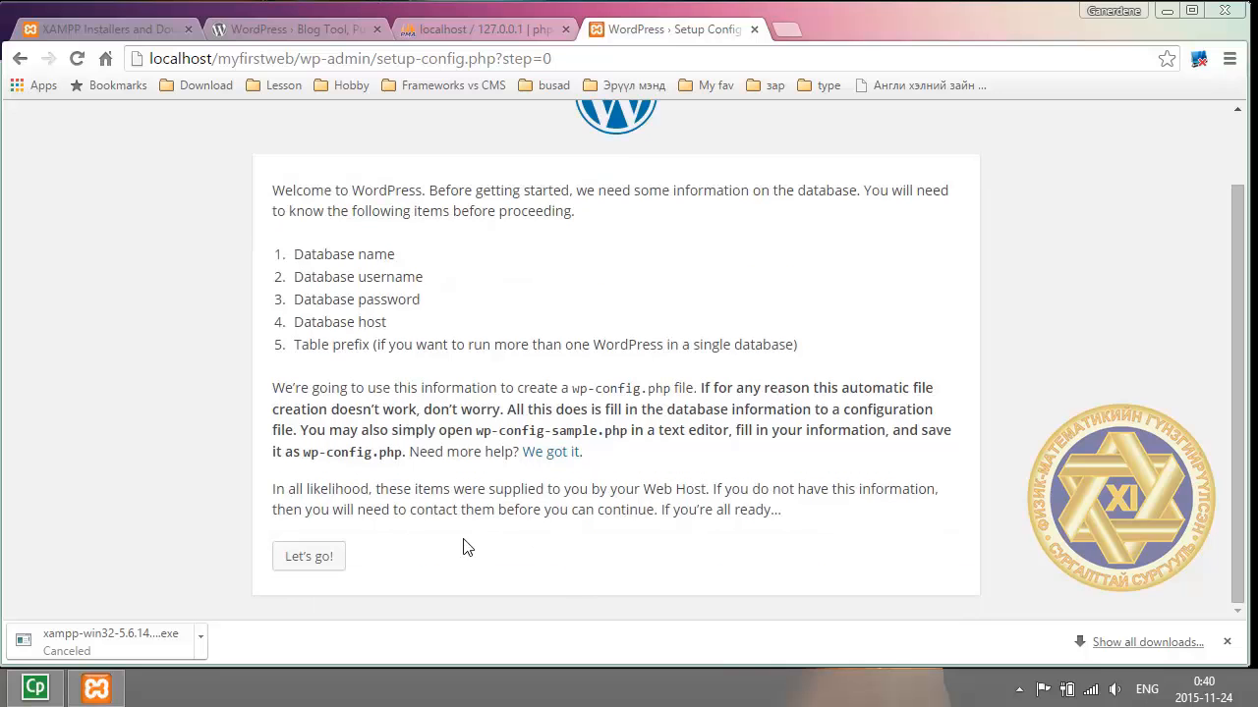
left_click(332, 558)
left_click_drag(550, 323, 401, 348)
left_click(137, 27)
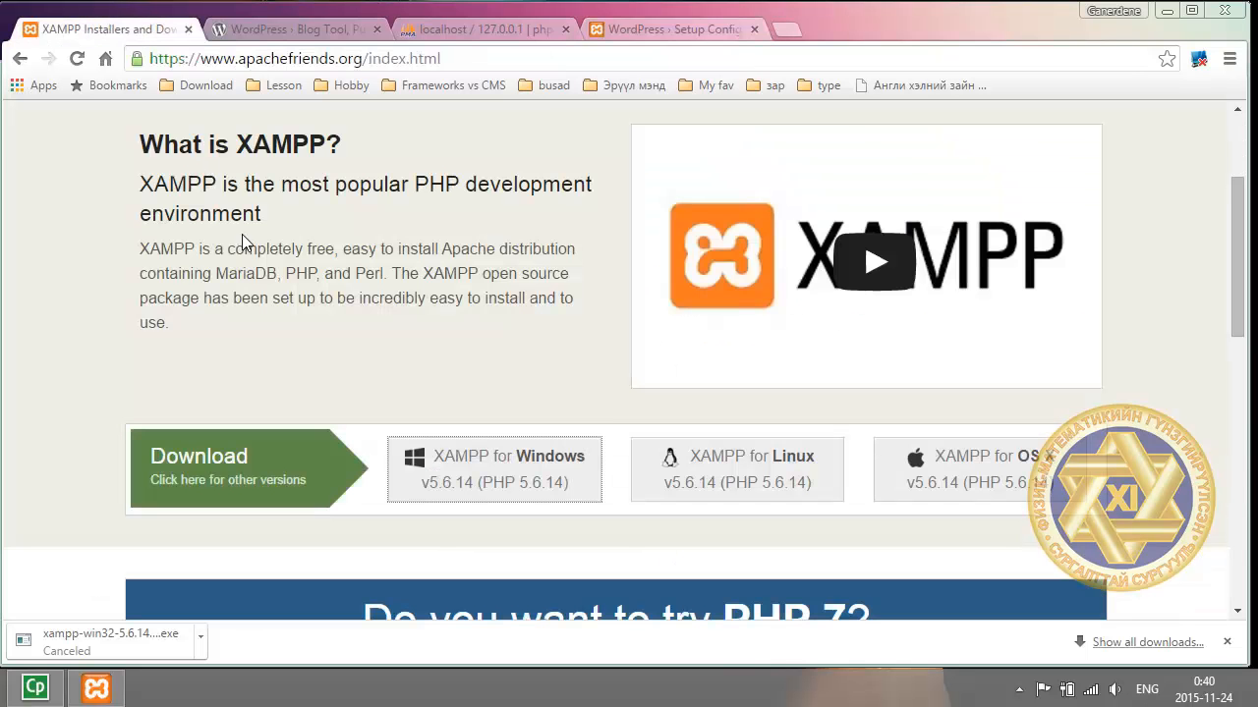
left_click(467, 24)
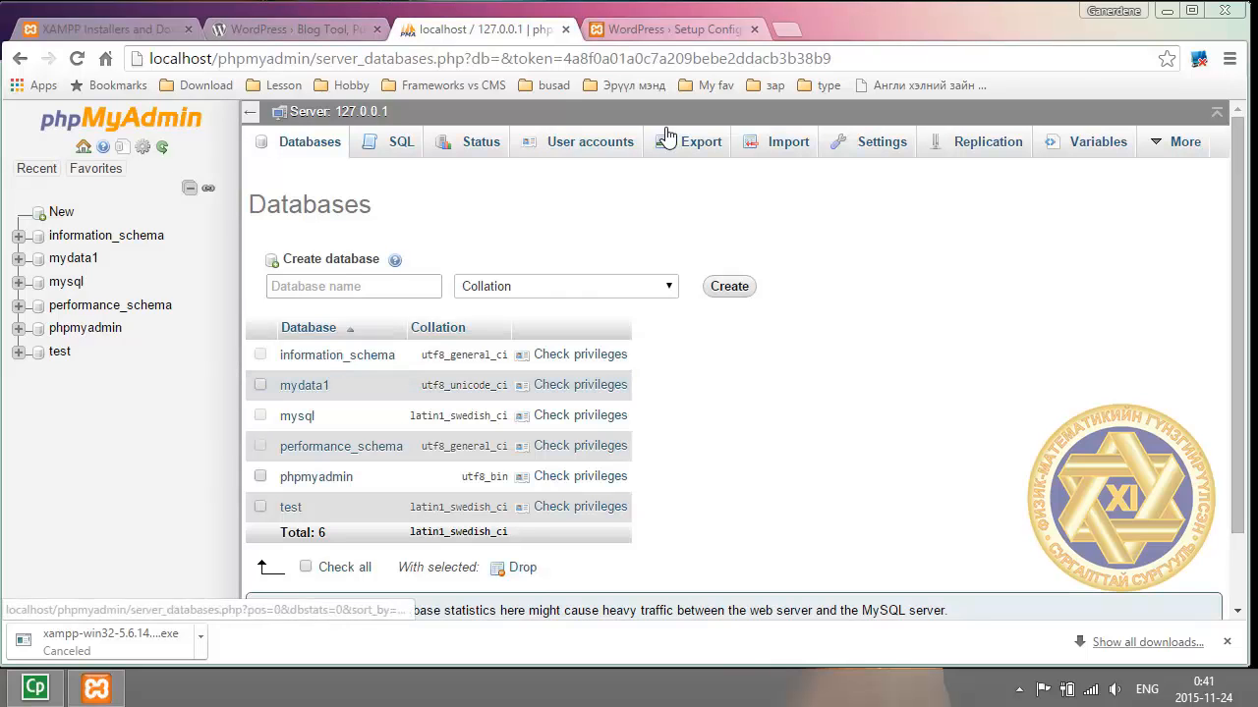
Enter database connection details: database mydata1, user root, empty password, host localhost.
left_click(657, 29)
type("mydata1")
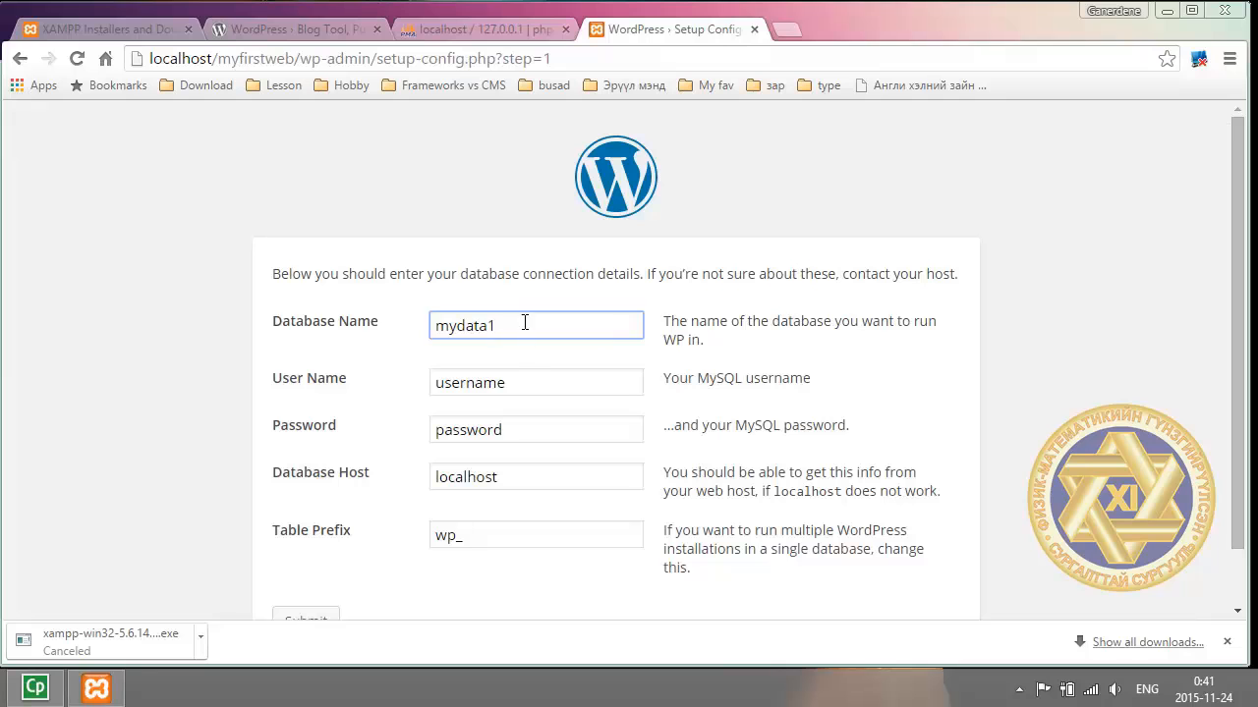
key("Tab")
type("ro")
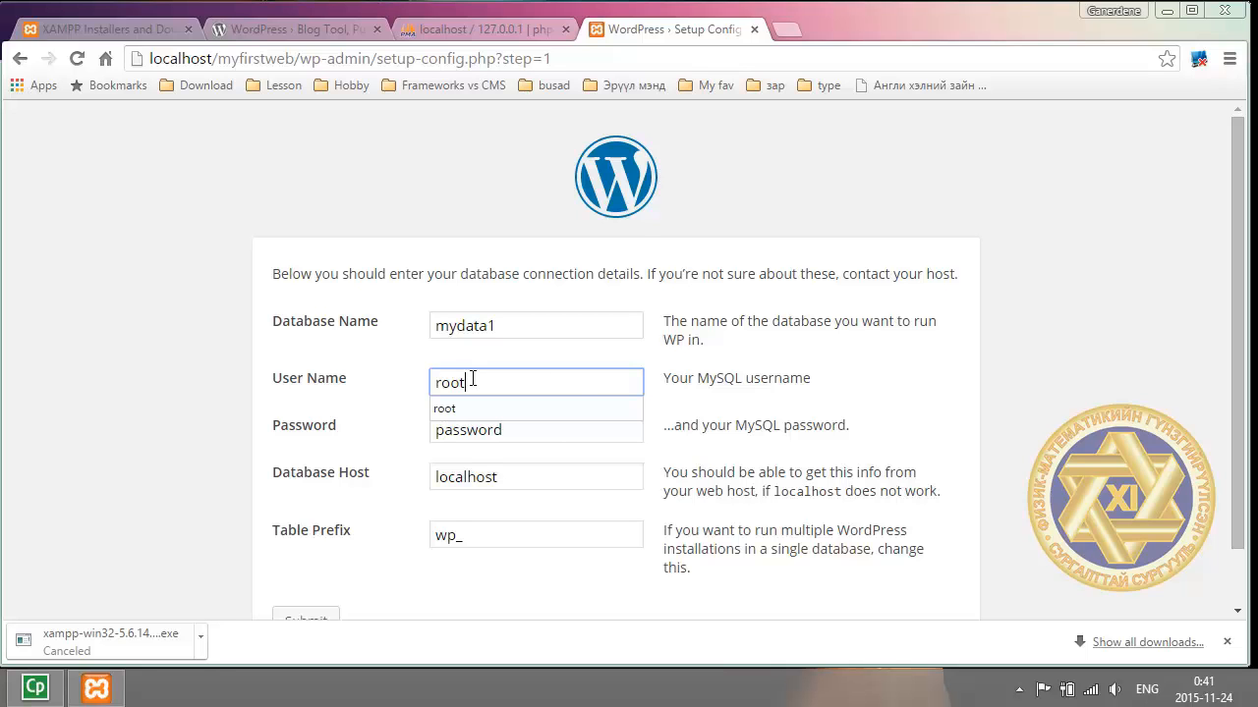
left_click(549, 435)
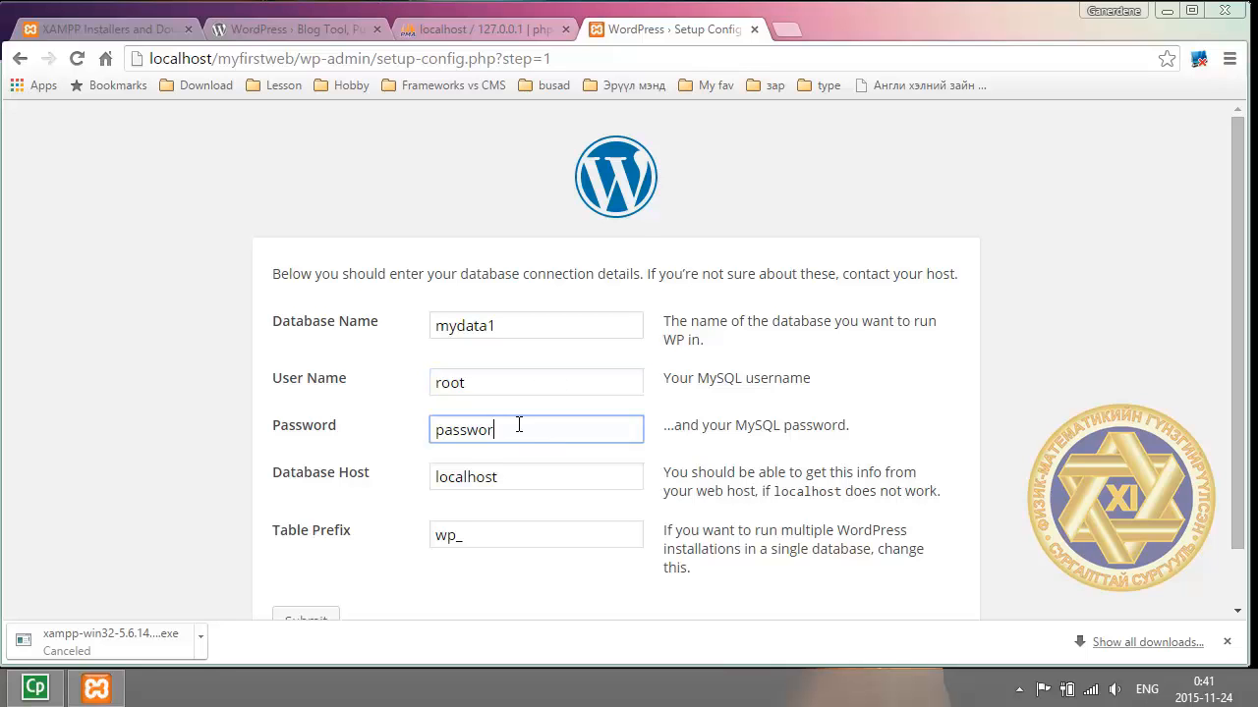
key("BackSpace")
key("BackSpace")
key("BackSpace")
key("BackSpace")
key("BackSpace")
key("BackSpace")
key("BackSpace")
left_click(503, 326)
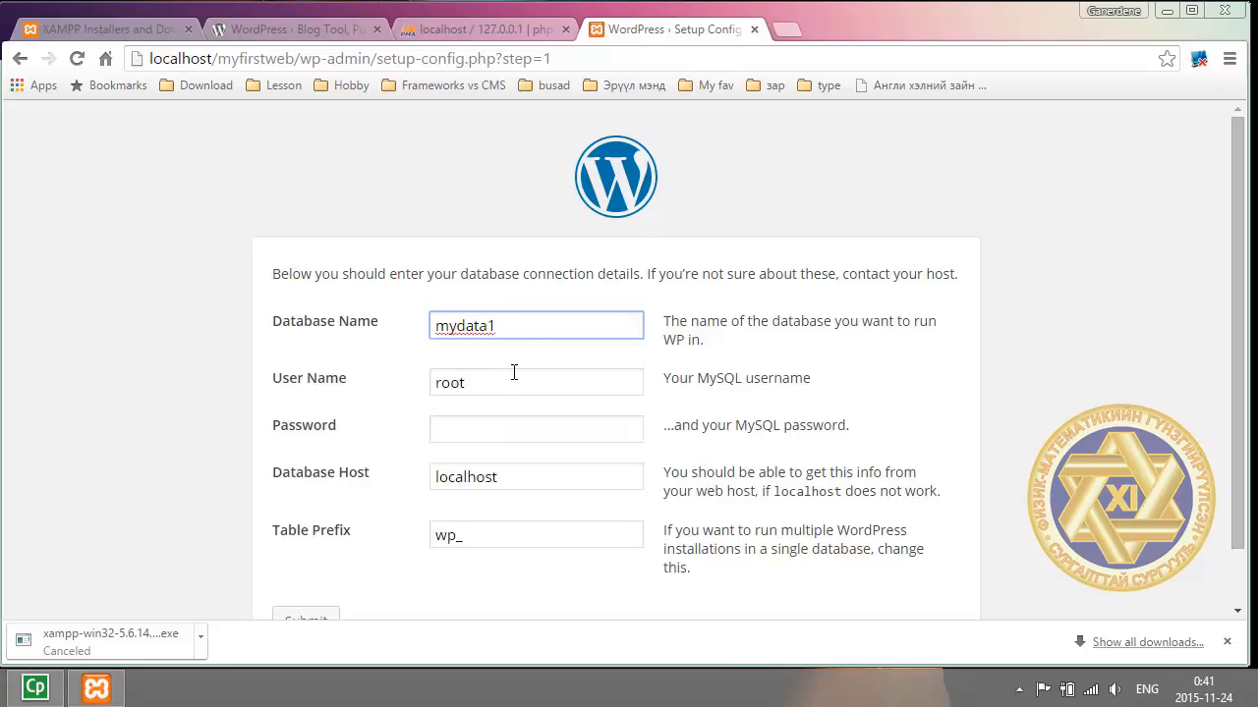
left_click(512, 382)
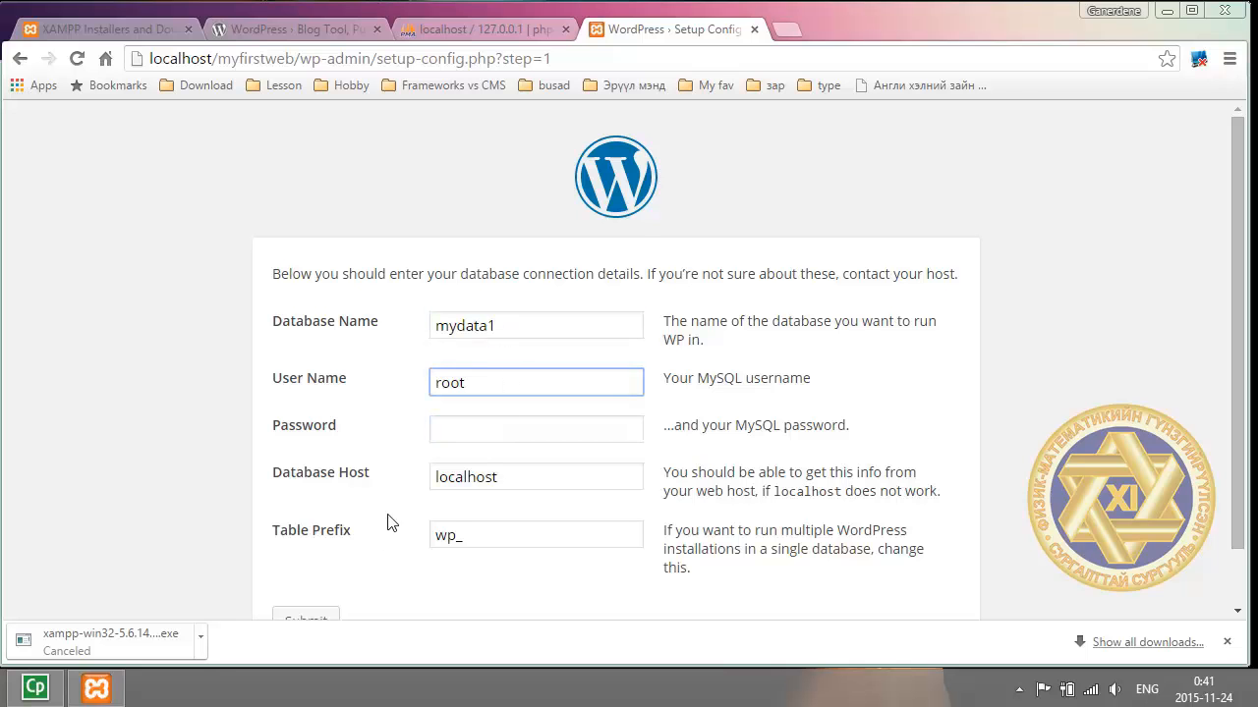
scroll(767, 420, "down", 1)
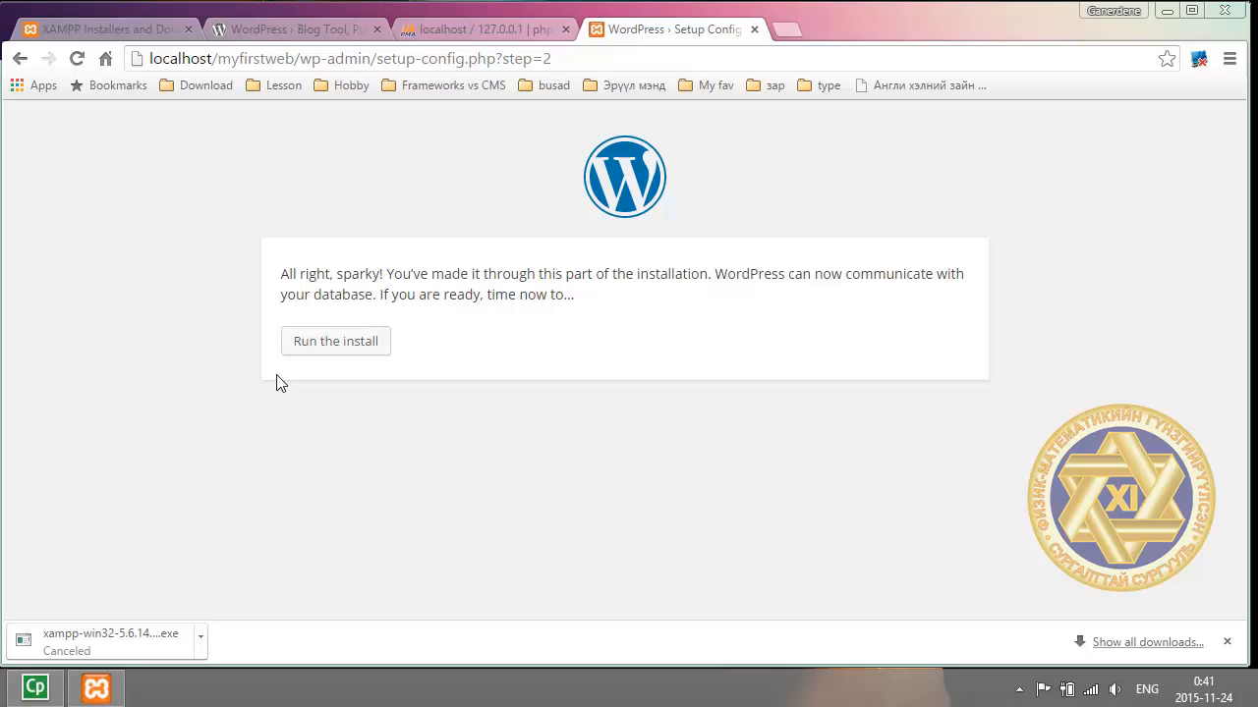
Start the installation and enter the site title Миний анхны веб сайт.
left_click(353, 355)
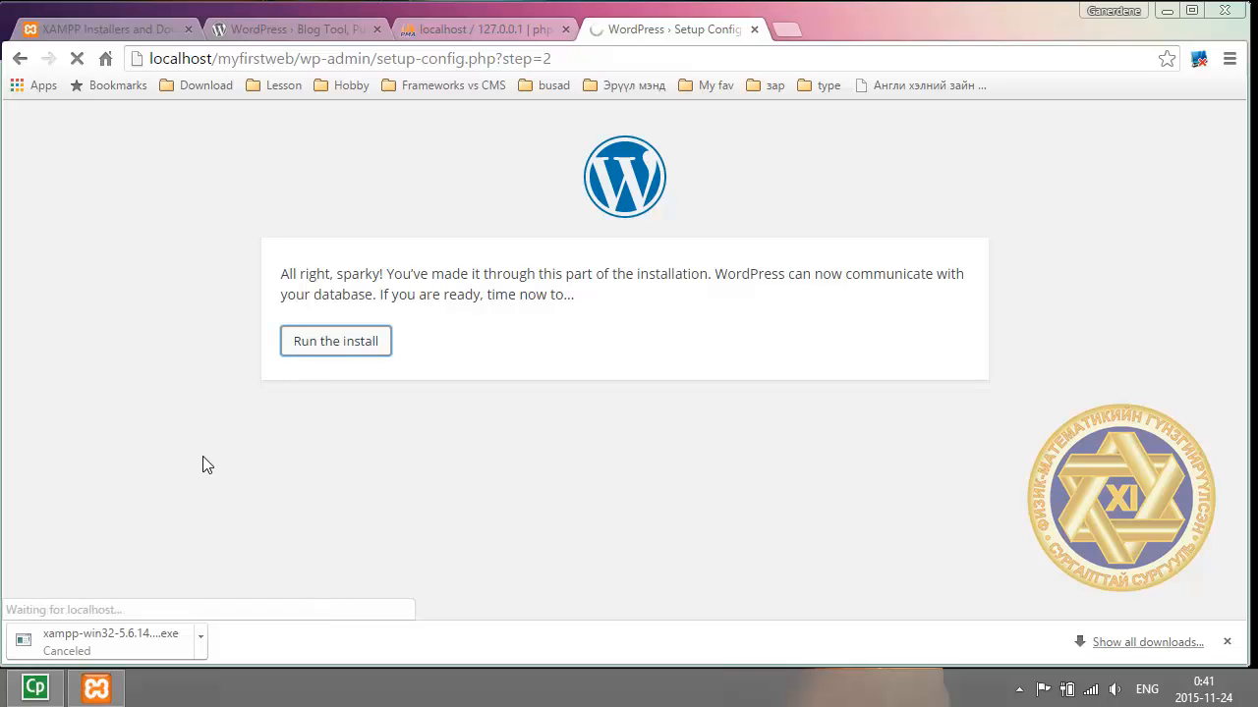
scroll(438, 328, "down", 2)
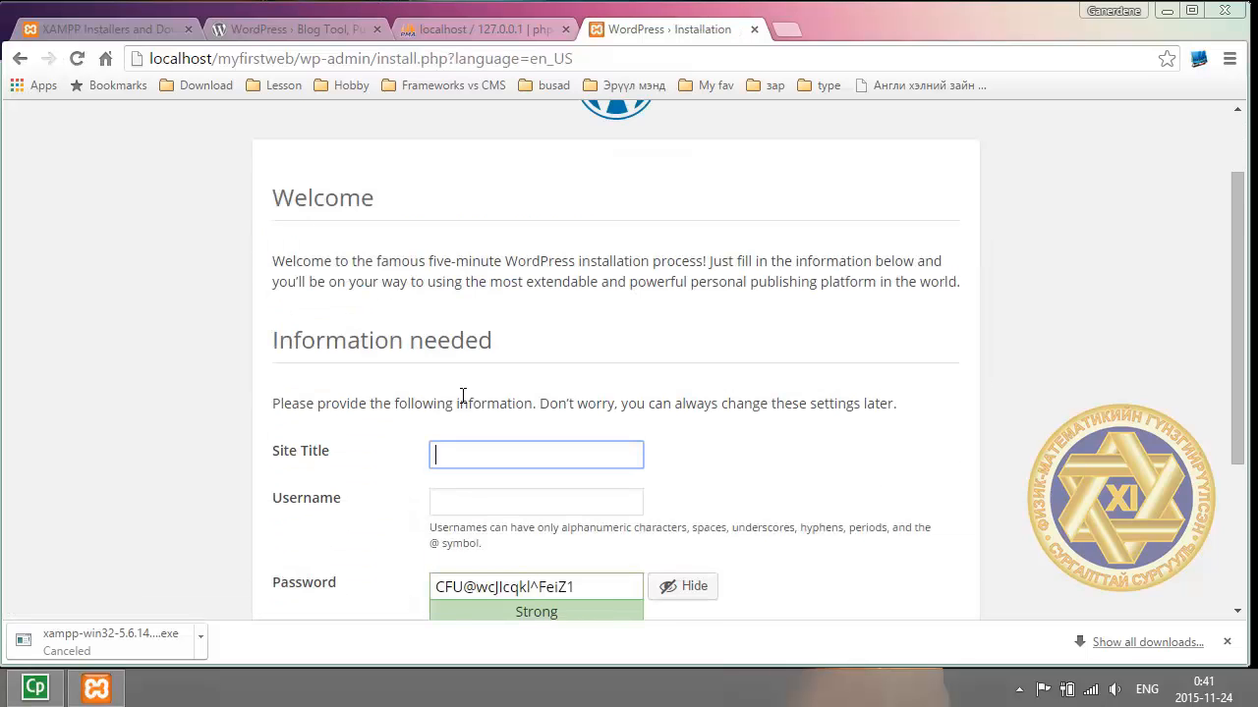
scroll(490, 367, "down", 1)
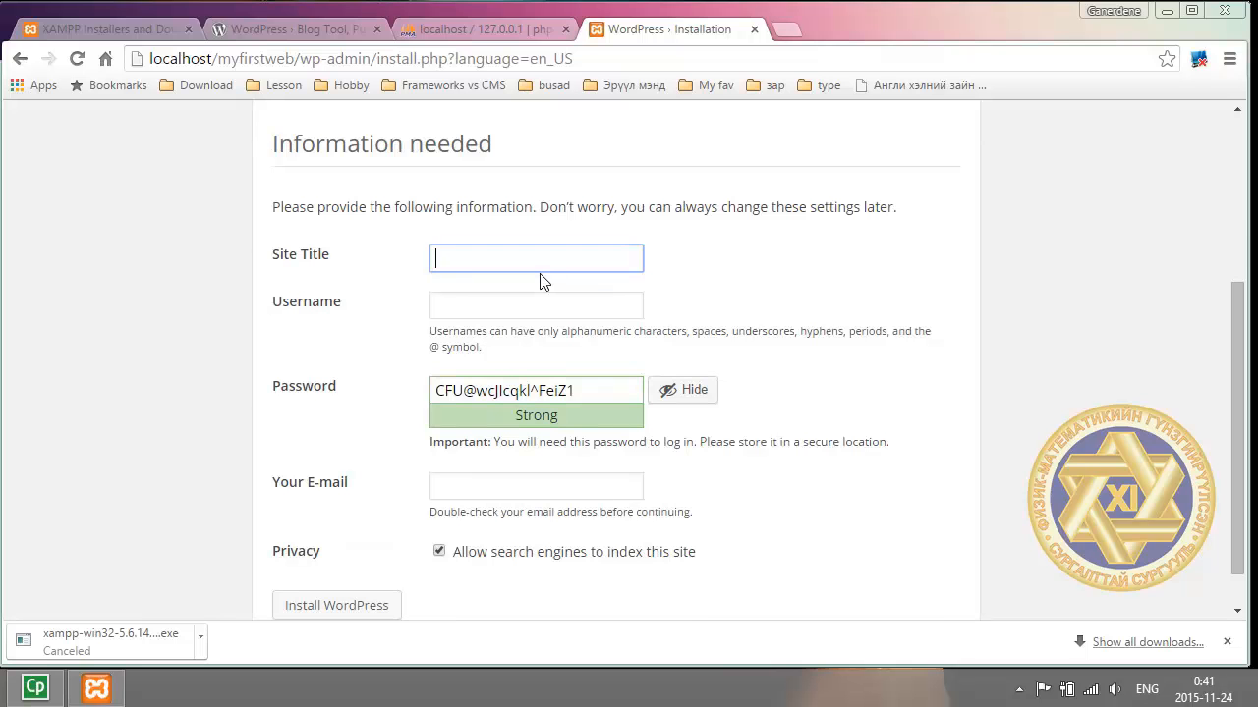
key("alt+shift")
type("Миний анхны")
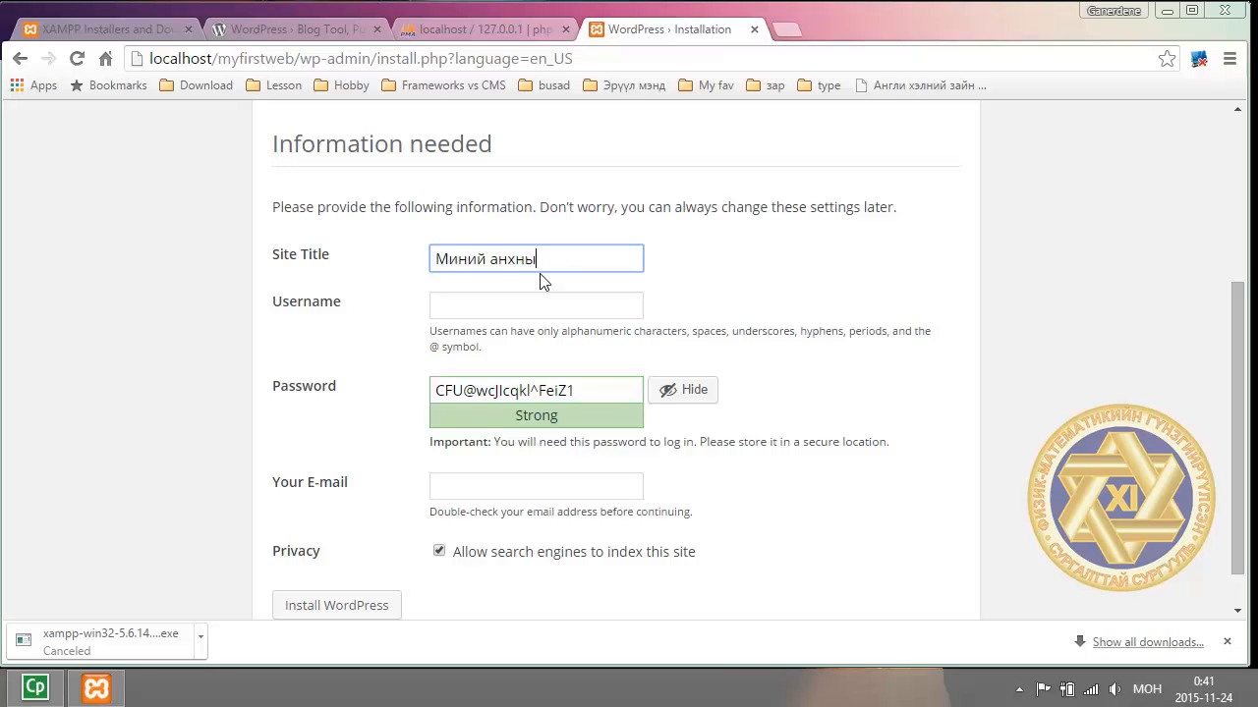
type(" веб сайт")
Set the username to admin and delete the generated password.
left_click(486, 304)
key("alt+shift")
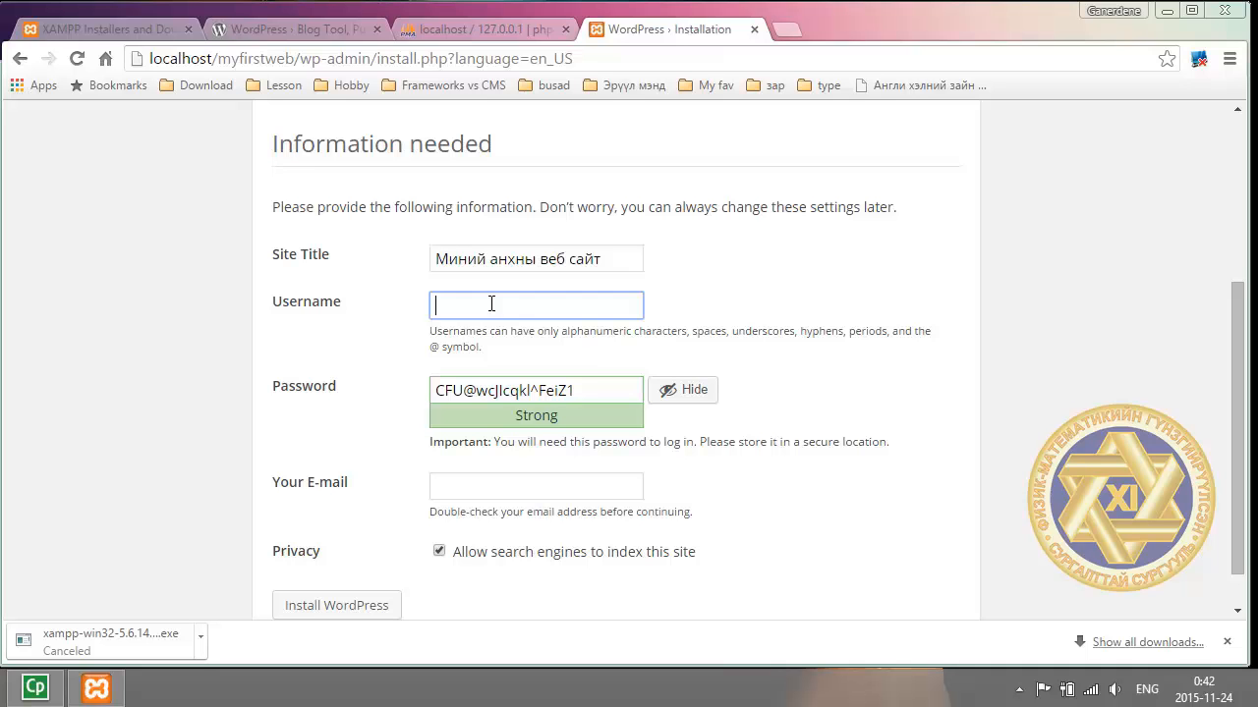
type("admin")
left_click(603, 391)
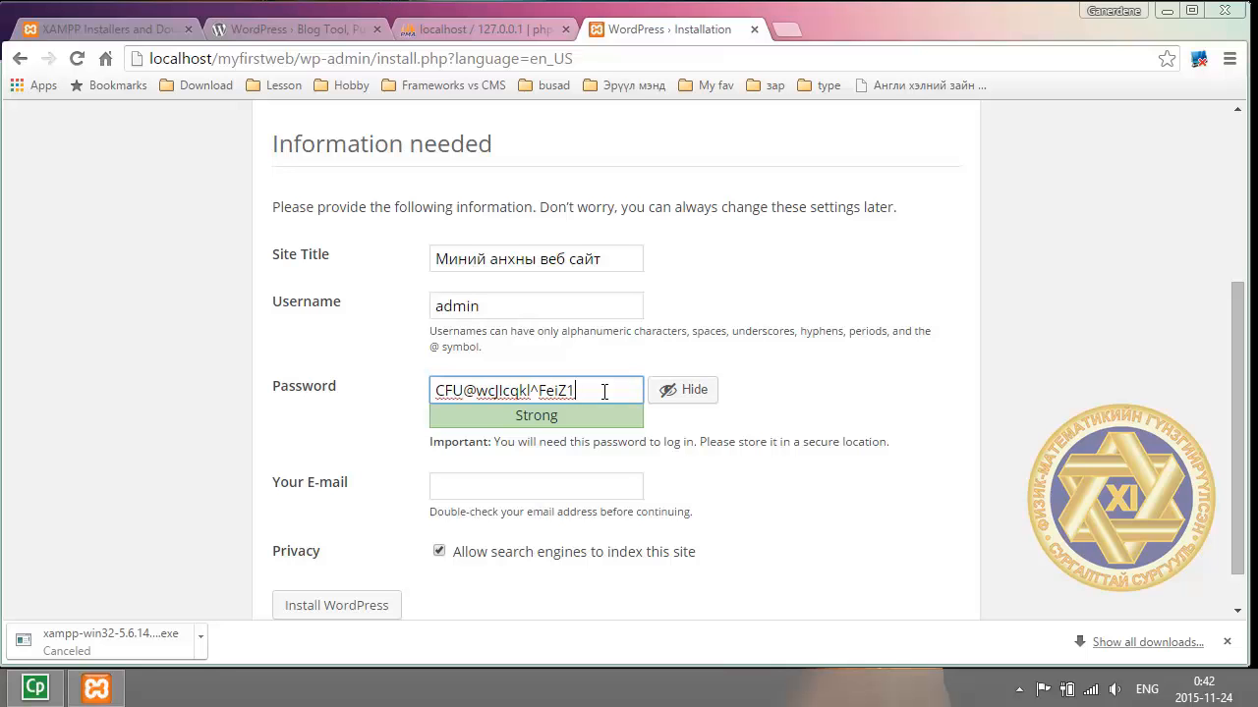
key("ctrl+a")
key("BackSpace")
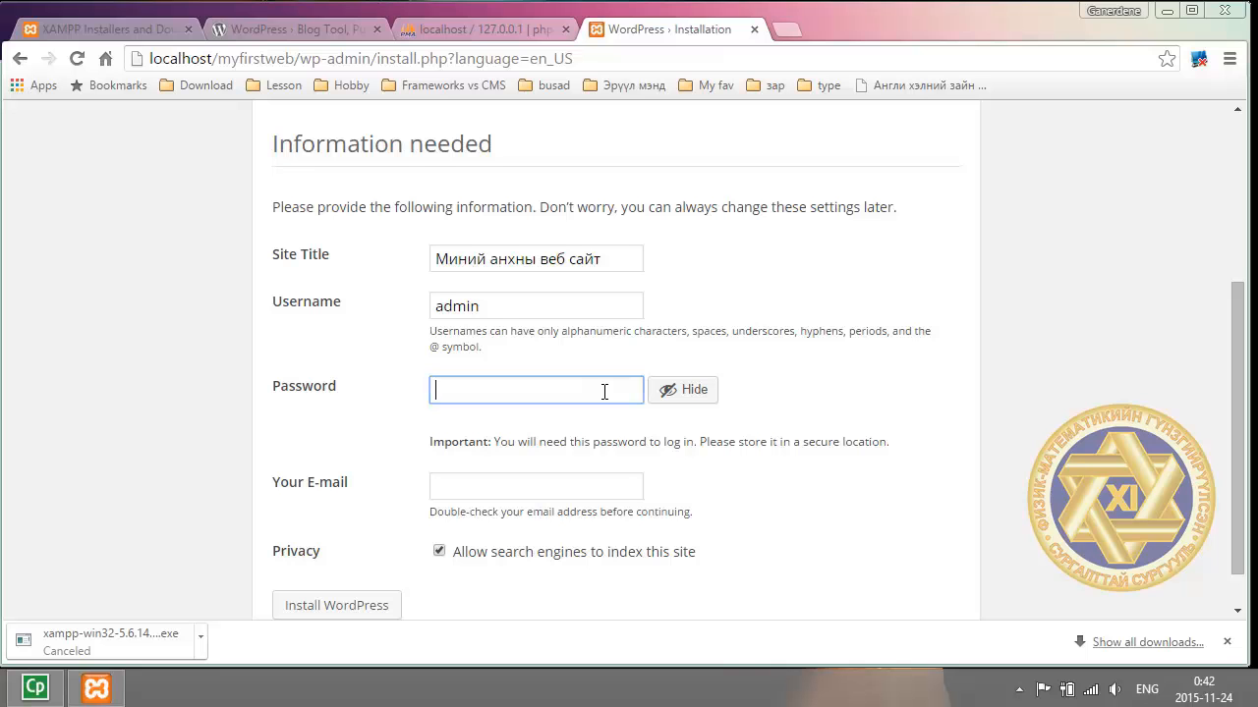
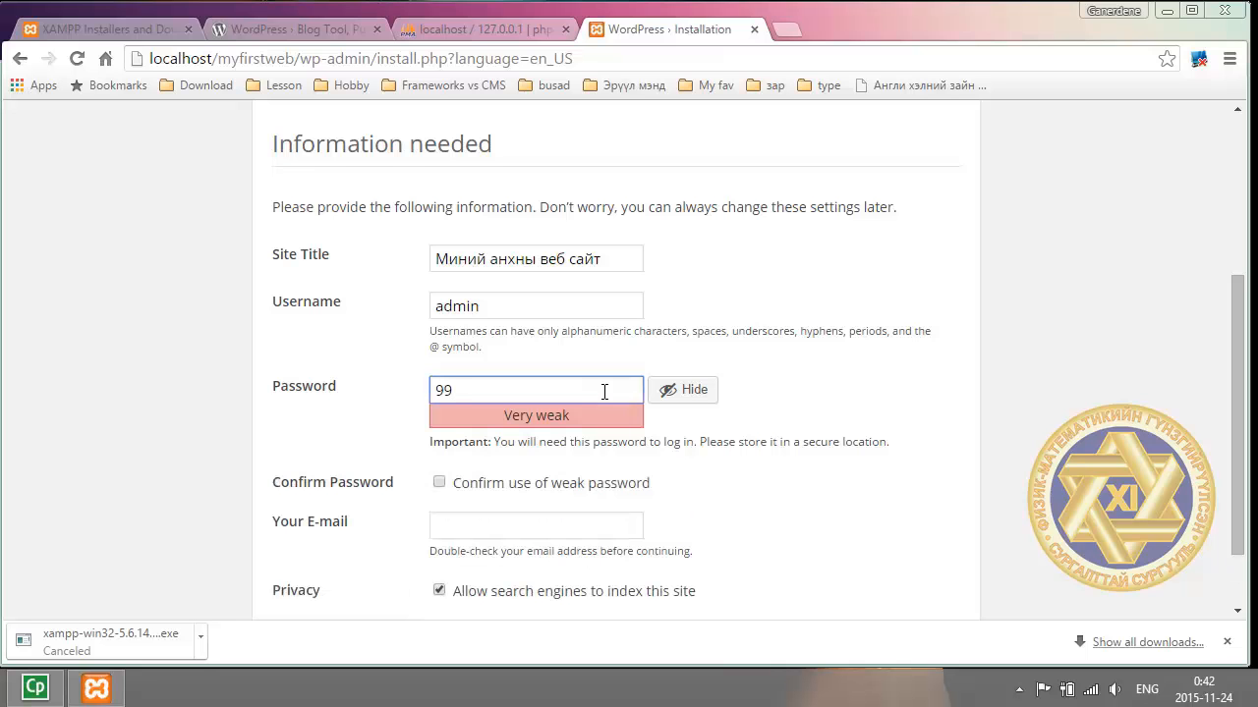
Type a short account password and confirm use of the weak password.
left_click(439, 483)
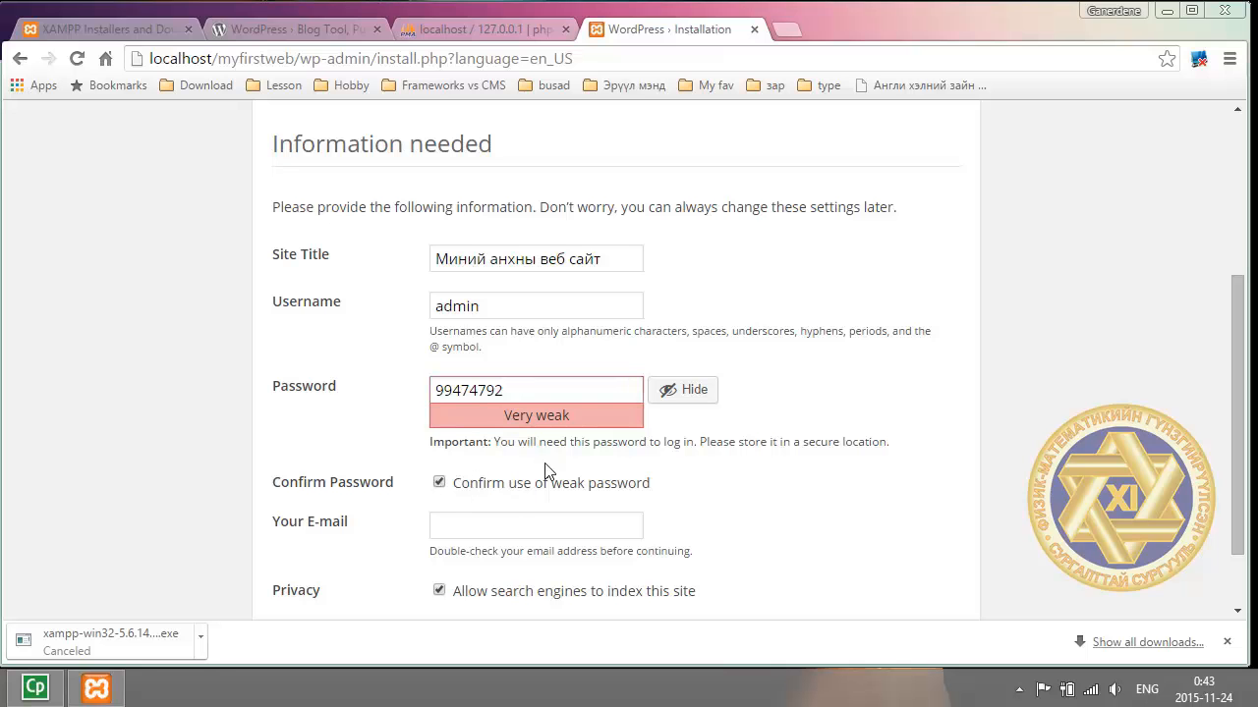
scroll(507, 481, "down", 1)
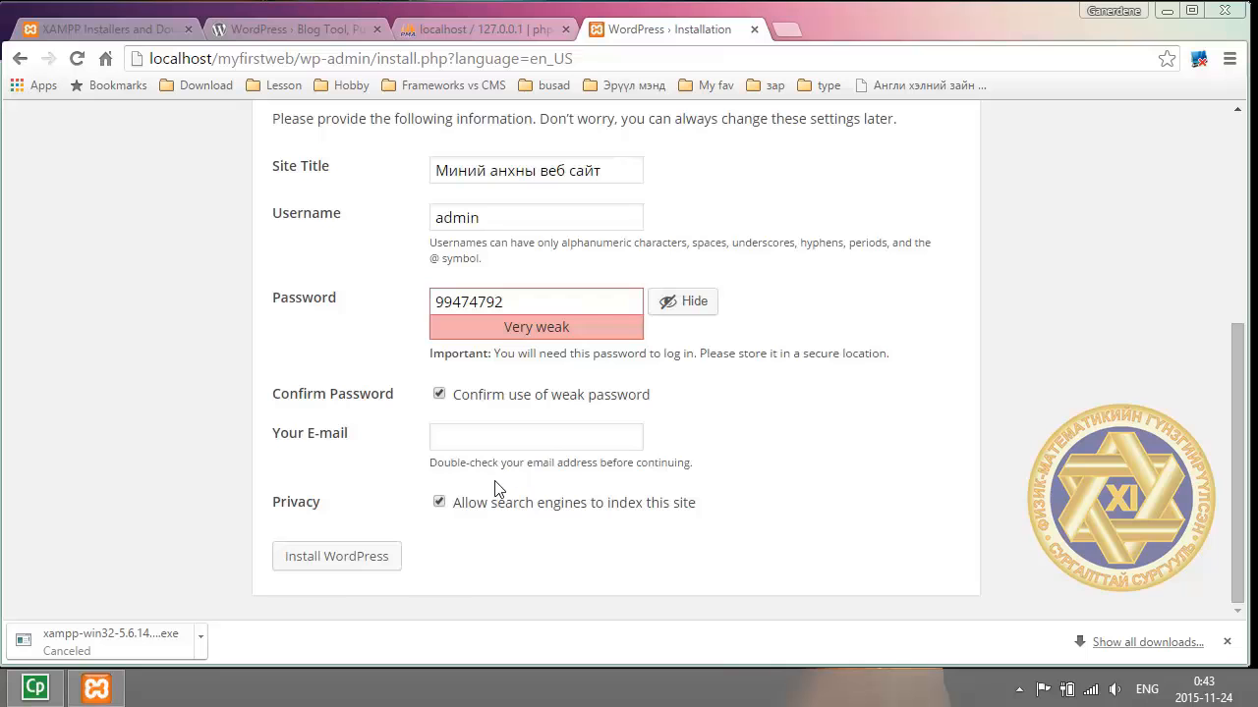
Fill in the admin e-mail address and install WordPress.
left_click(459, 444)
type("ganerdene.")
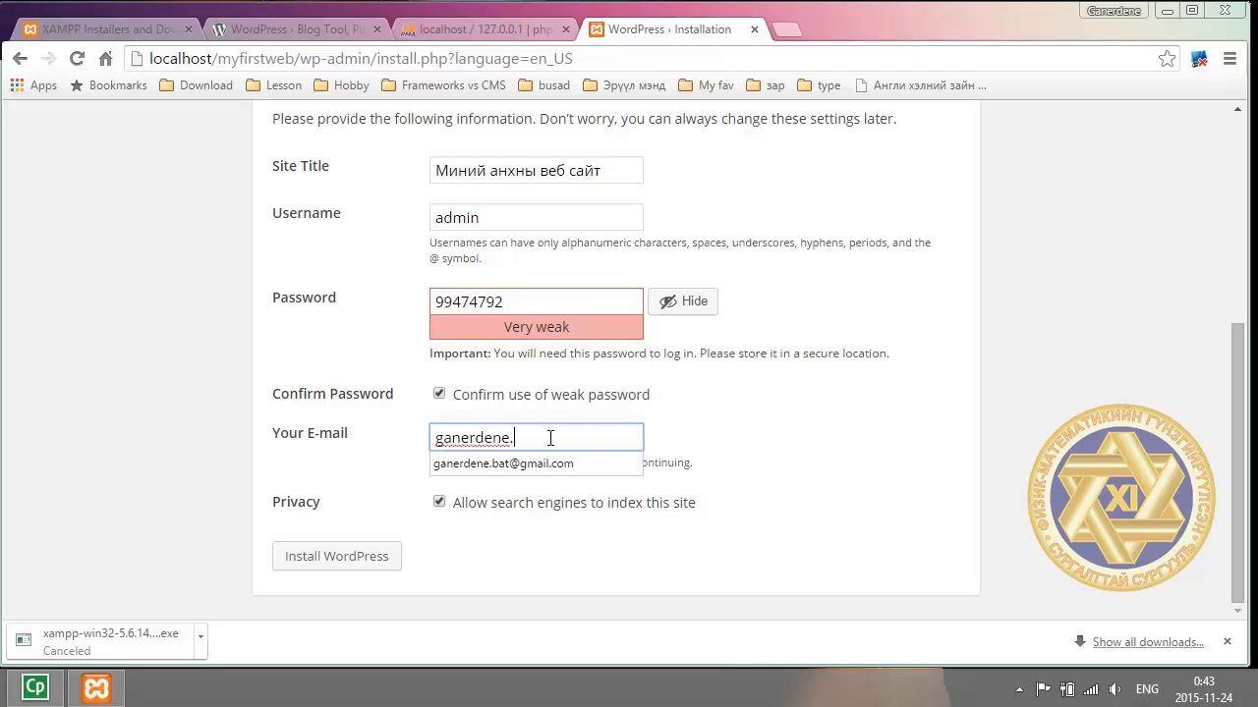
key("Down")
key("Return")
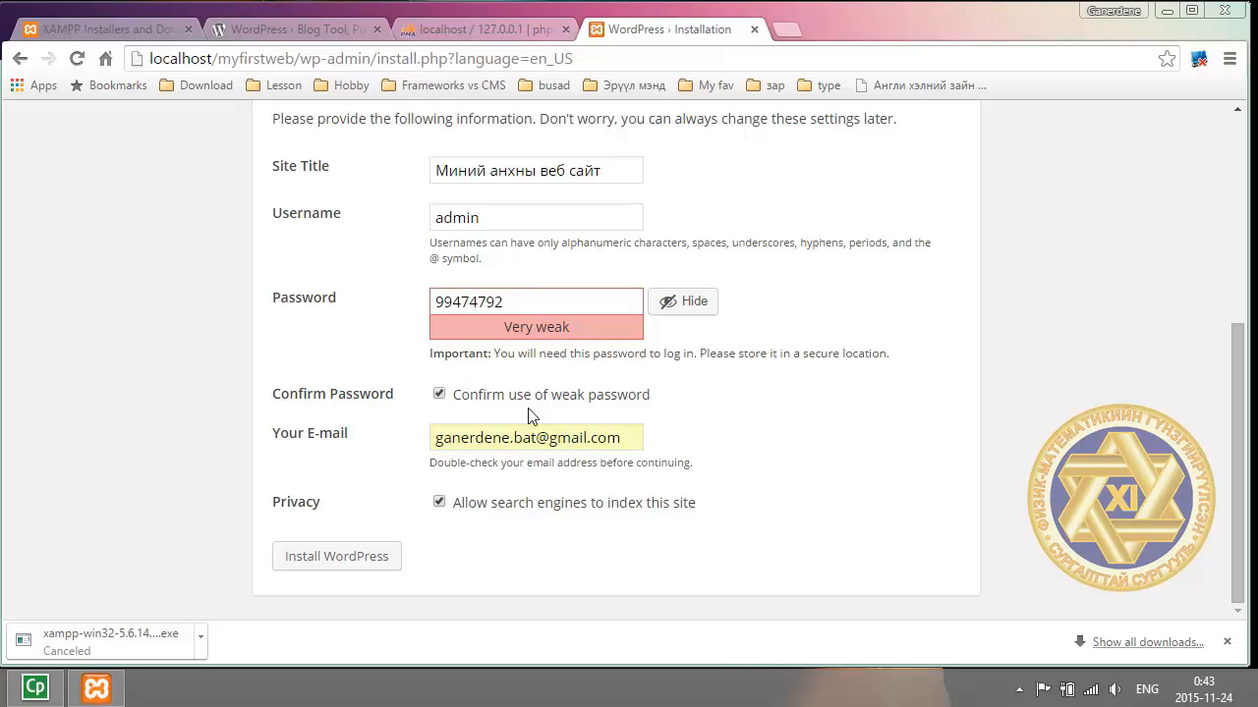
left_click(341, 556)
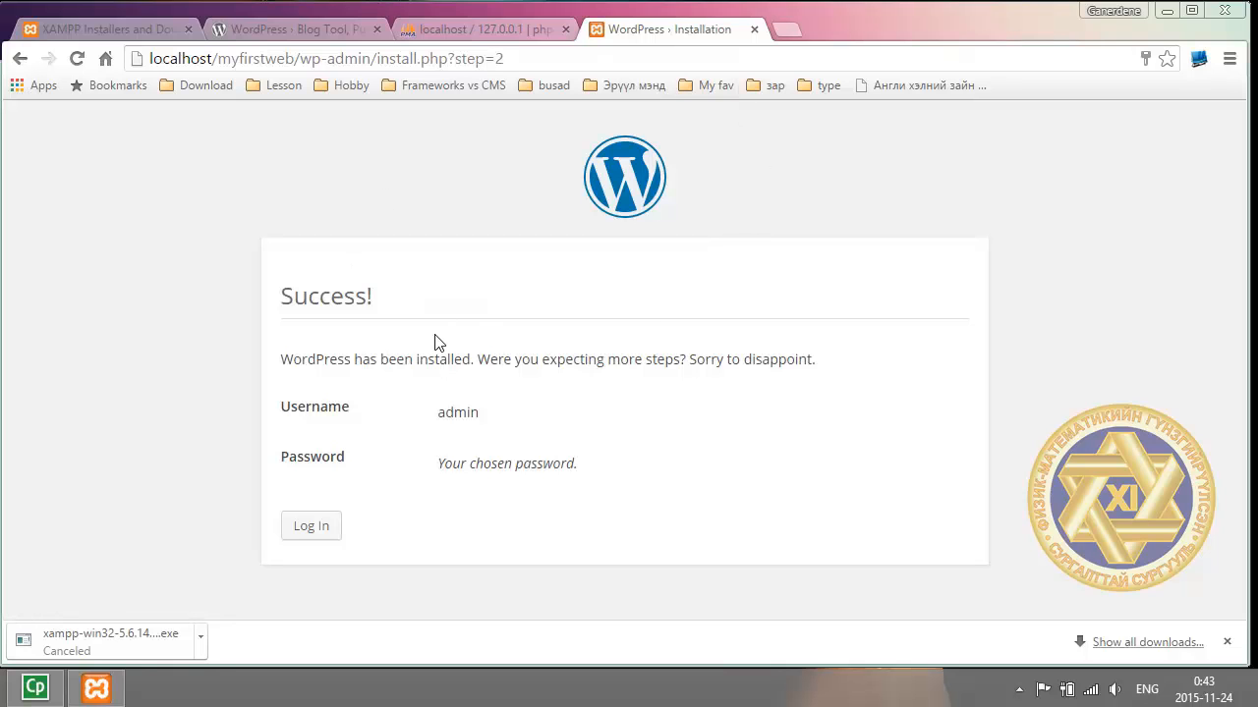
Highlight the Success! heading and the admin username on the install summary.
left_click_drag(278, 296, 379, 325)
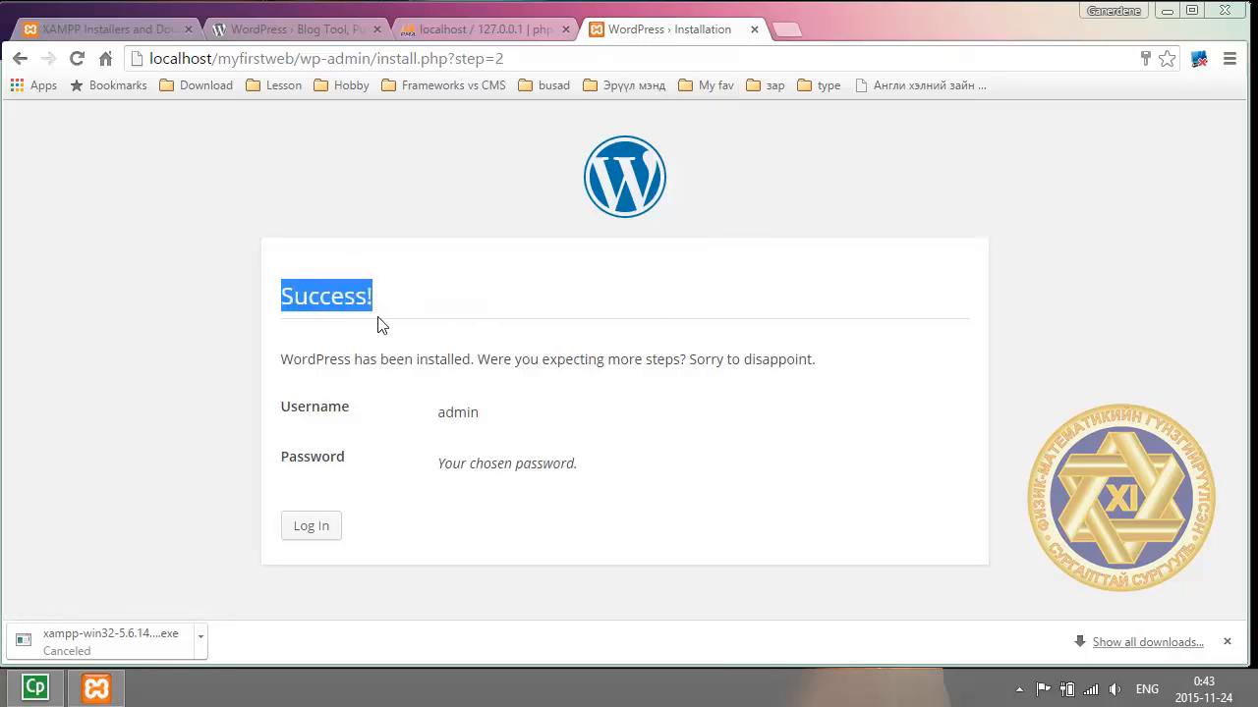
left_click_drag(528, 422, 429, 421)
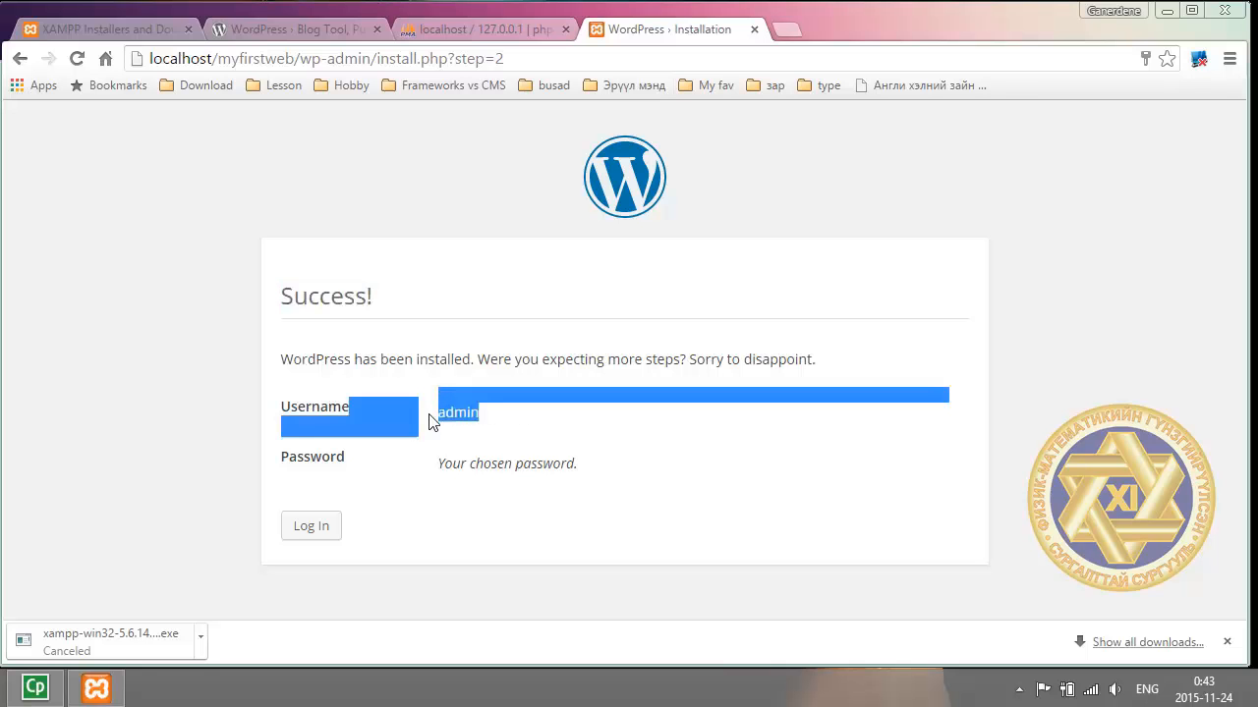
left_click(245, 438)
Load localhost/myfirstweb in a new tab and scroll through the Hello world! post.
left_click(794, 25)
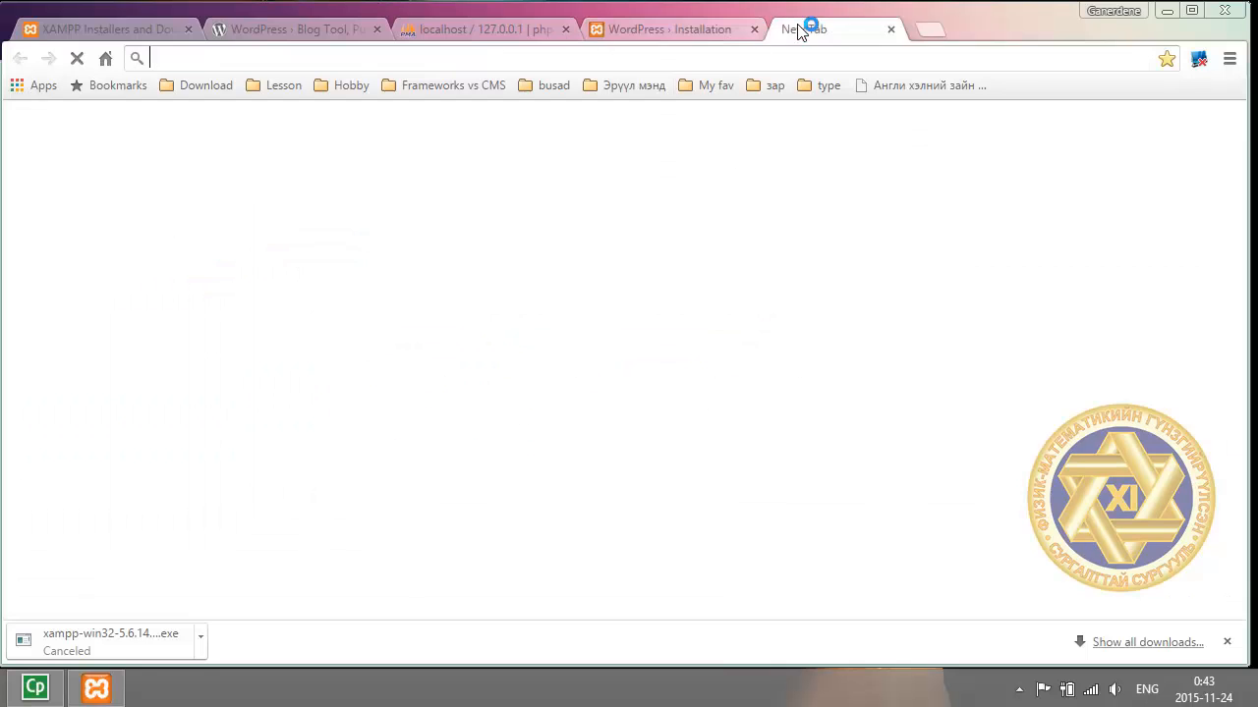
type("lo")
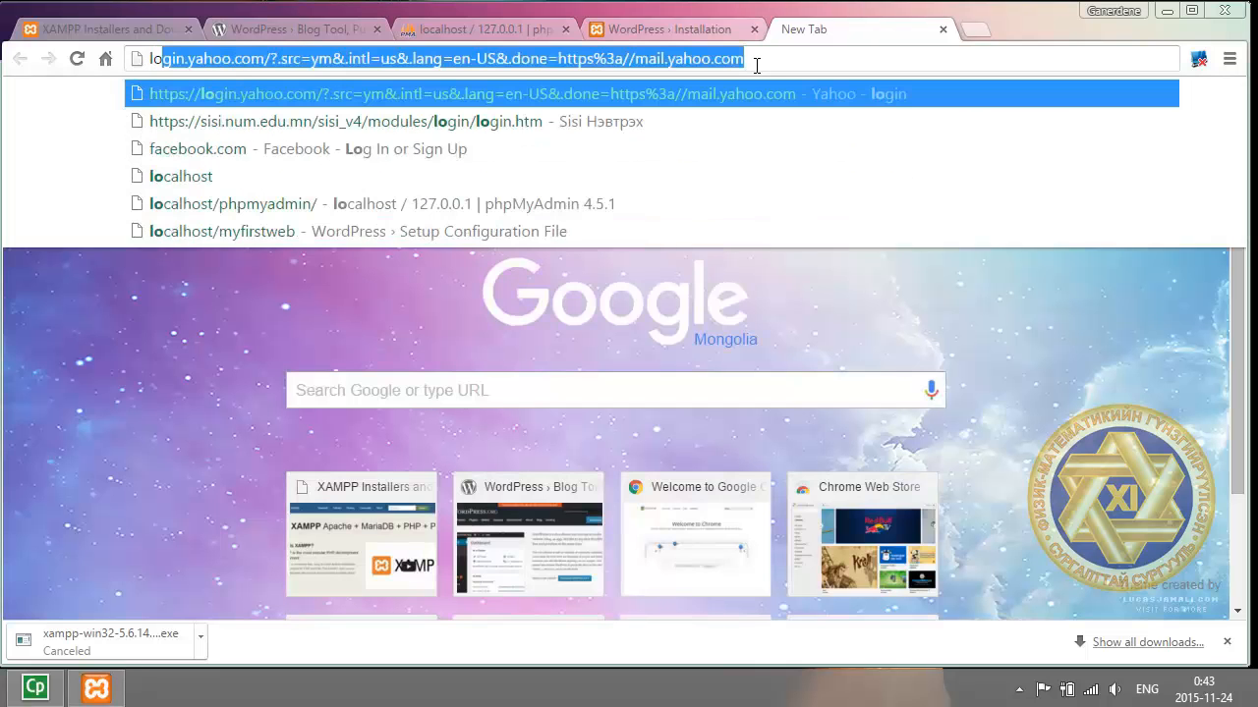
type("calhost")
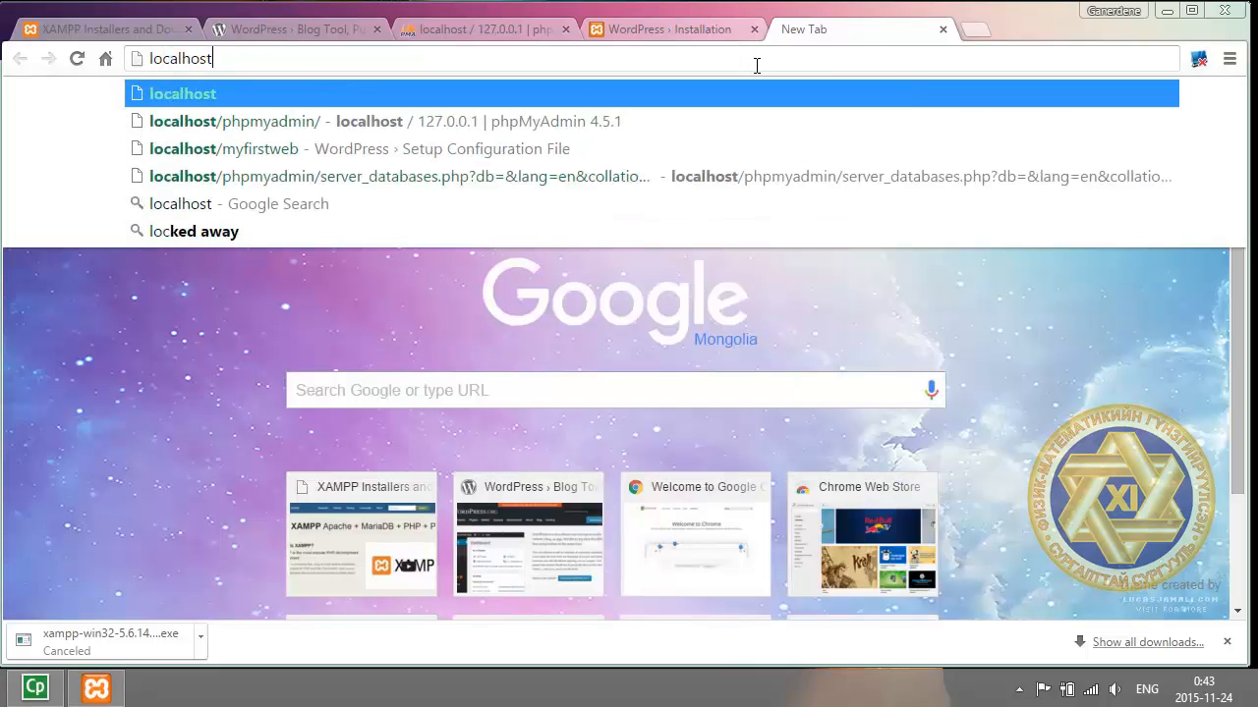
type("/myfirs")
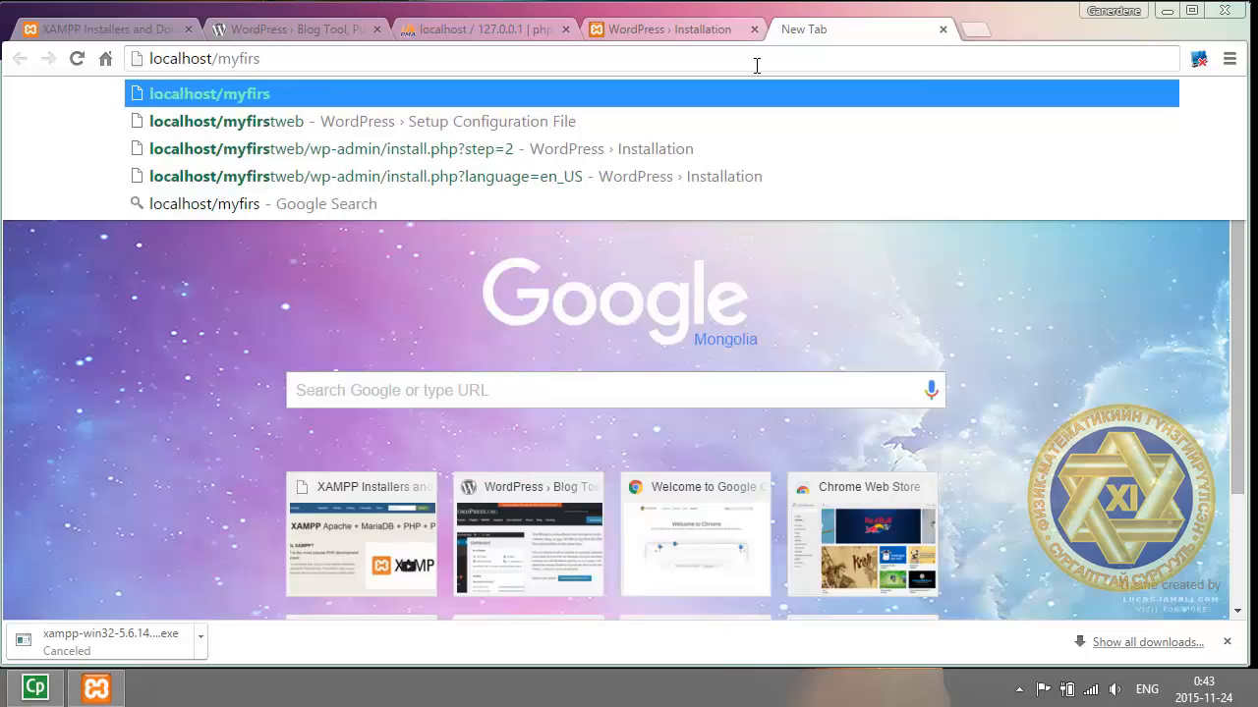
type("tweb")
key("Return")
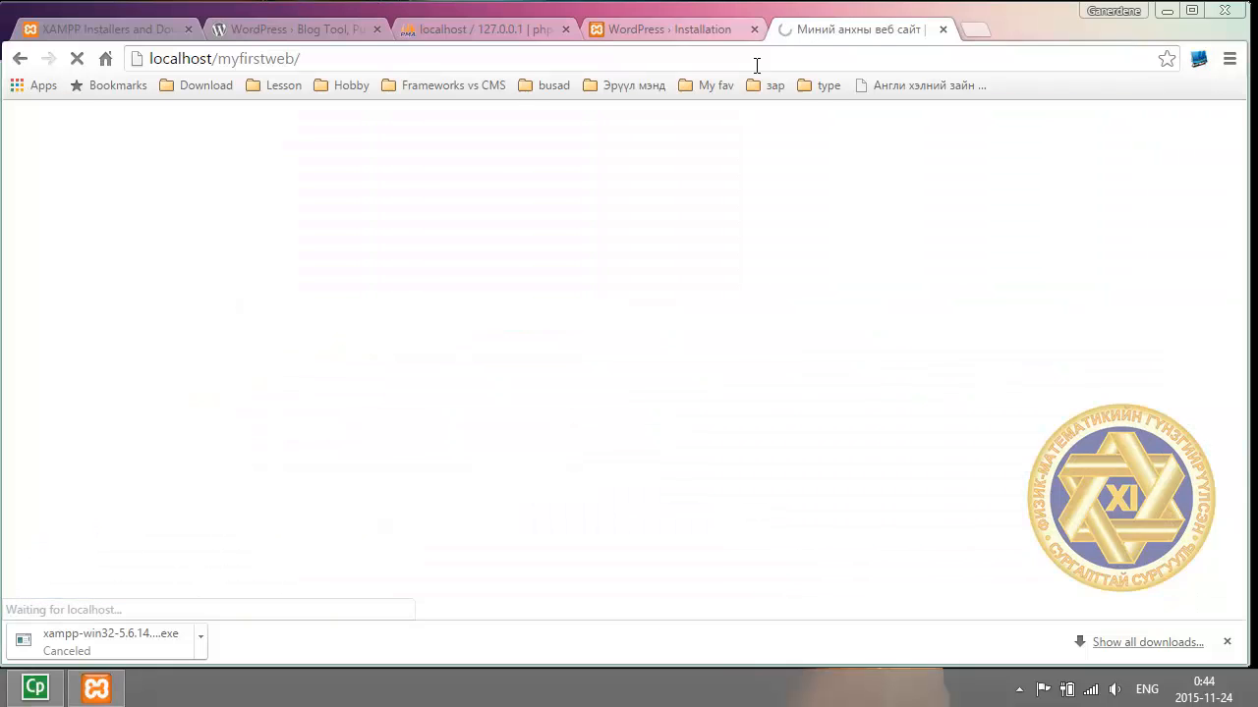
scroll(649, 255, "down", 4)
scroll(646, 275, "up", 3)
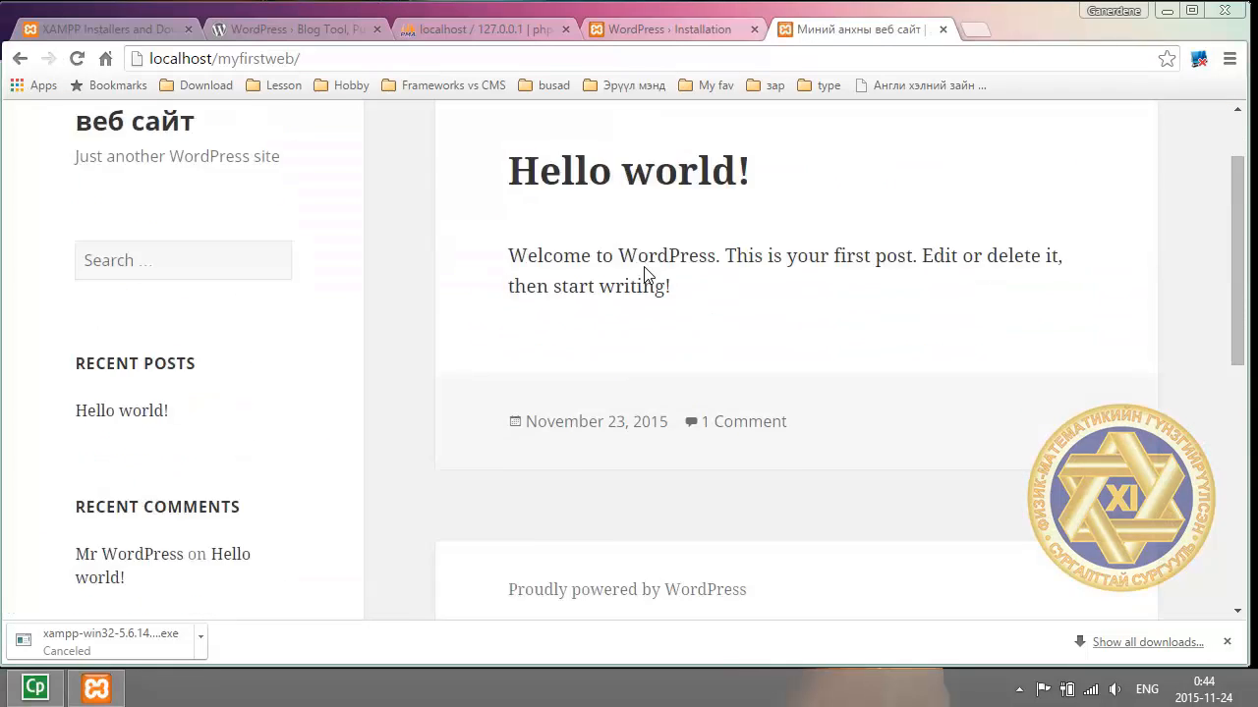
scroll(643, 273, "up", 1)
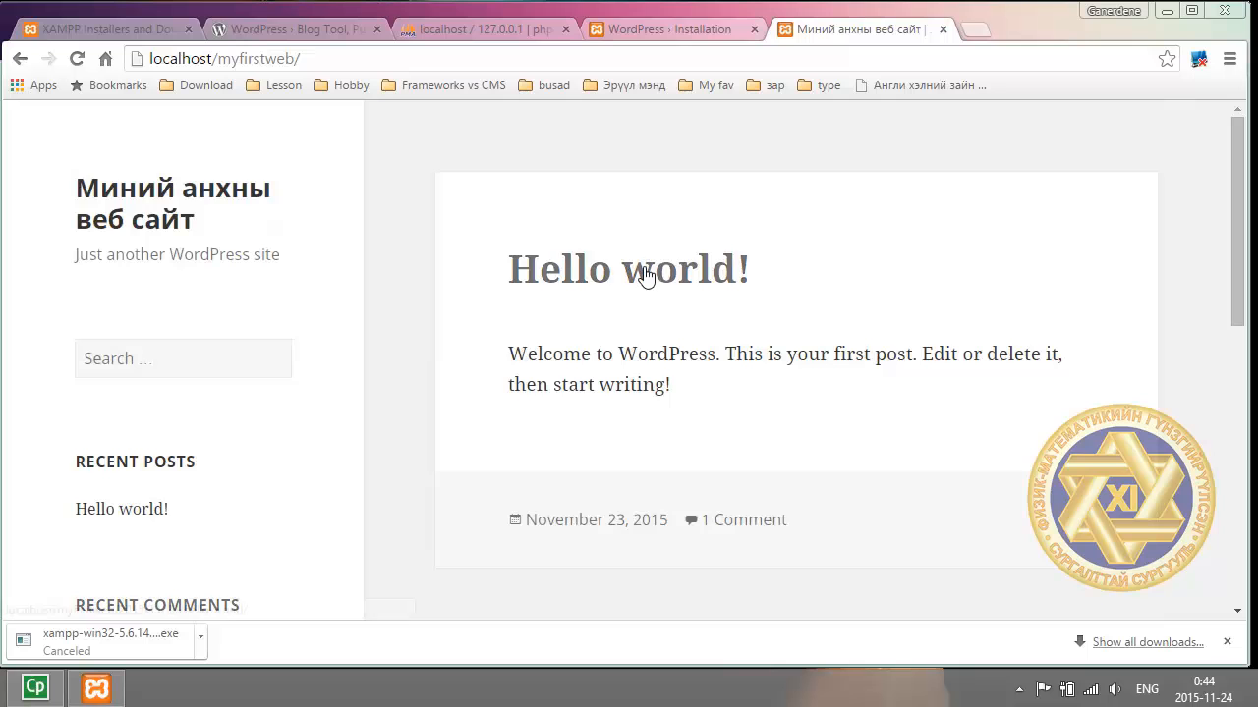
scroll(663, 247, "down", 5)
scroll(668, 255, "down", 3)
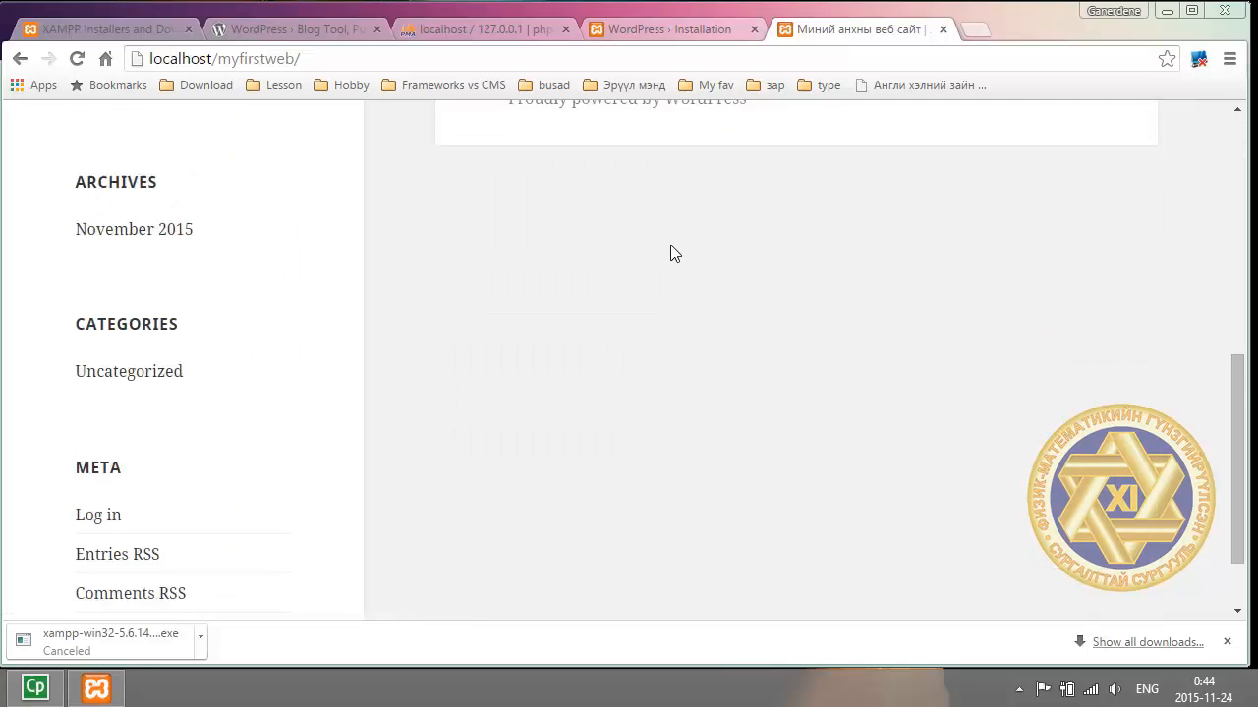
scroll(672, 257, "up", 10)
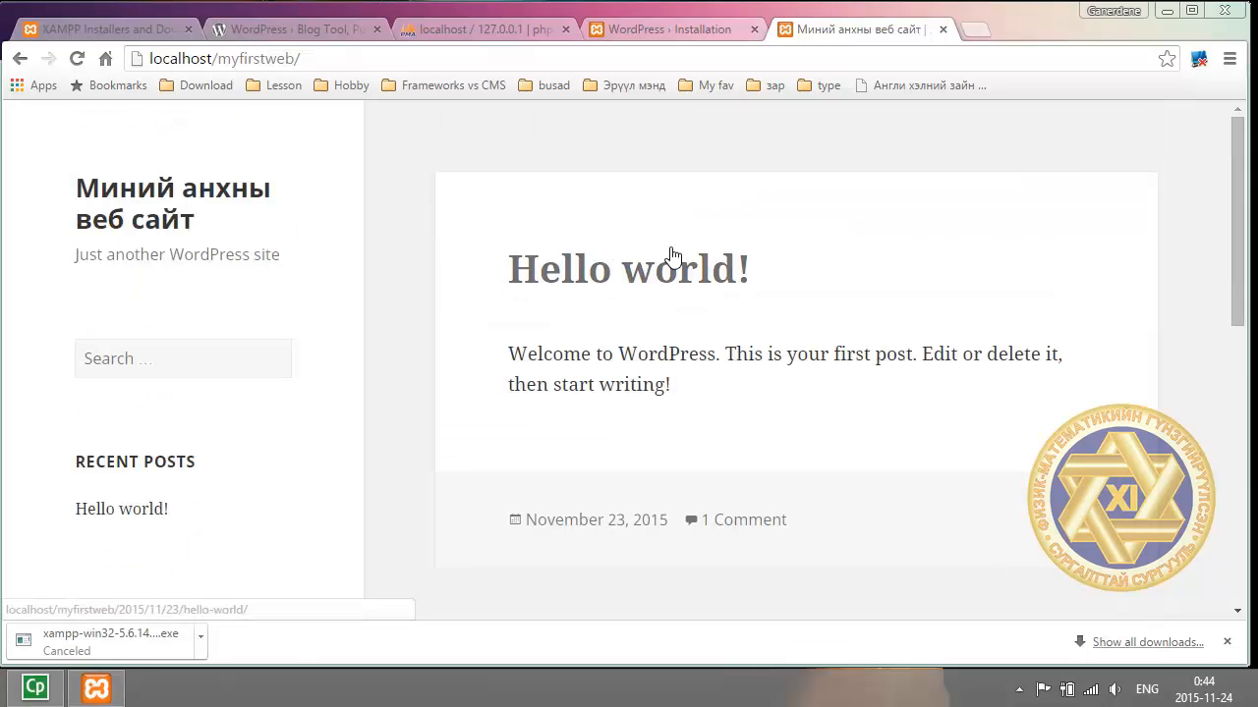
scroll(672, 257, "down", 1)
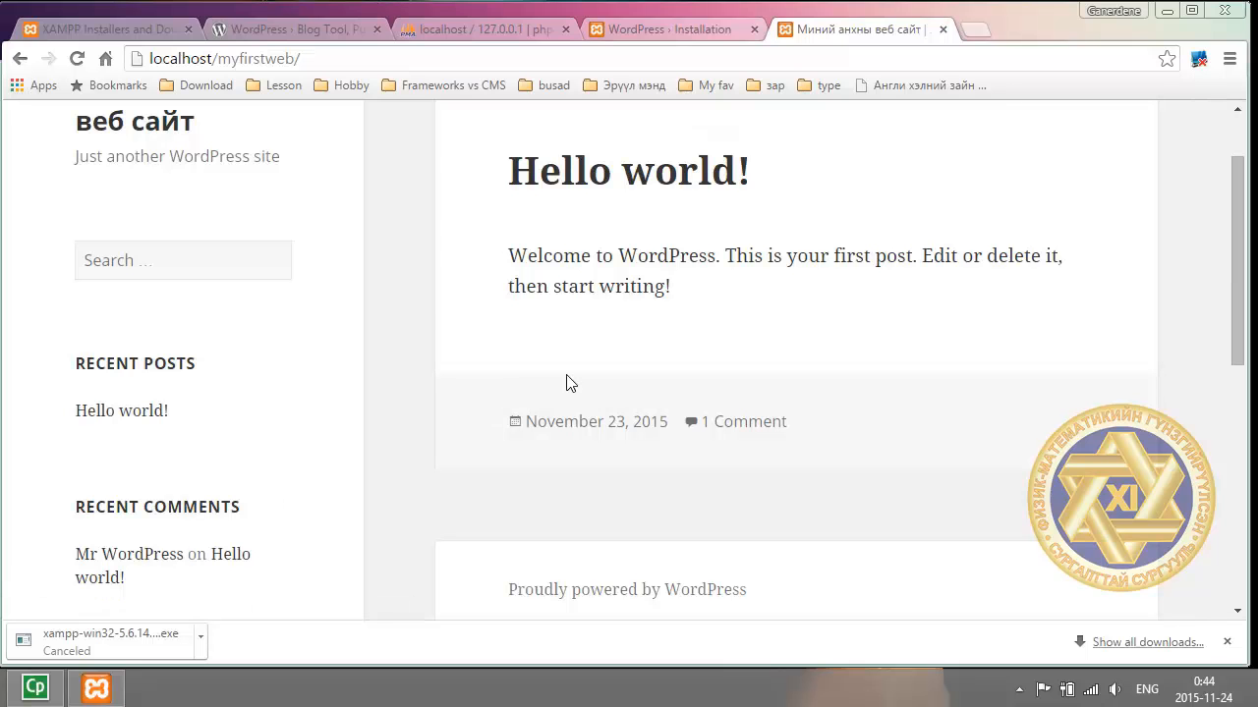